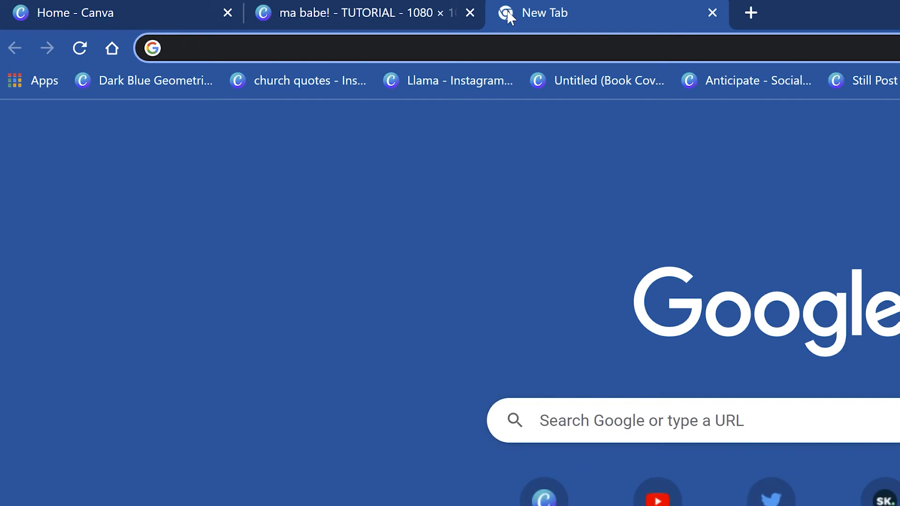
Open a new blank design through the address canva.new
type("canva.")
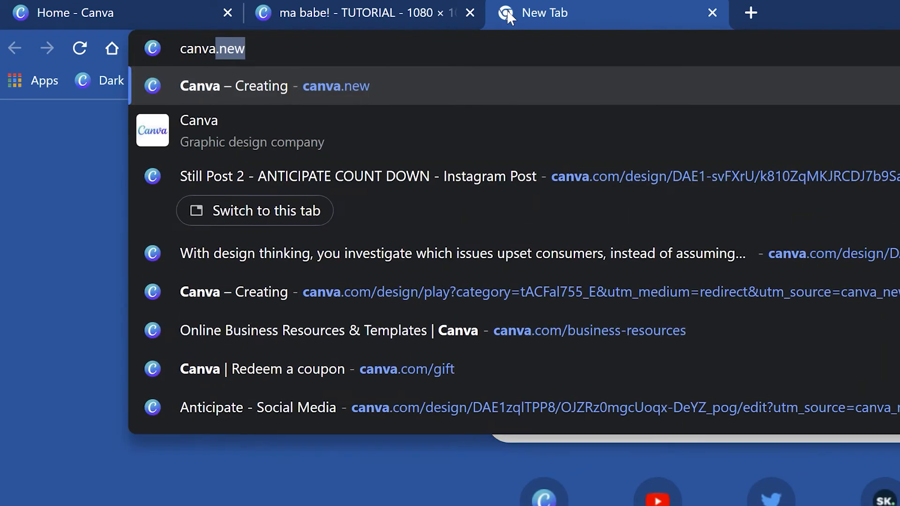
type("ne")
key("Return")
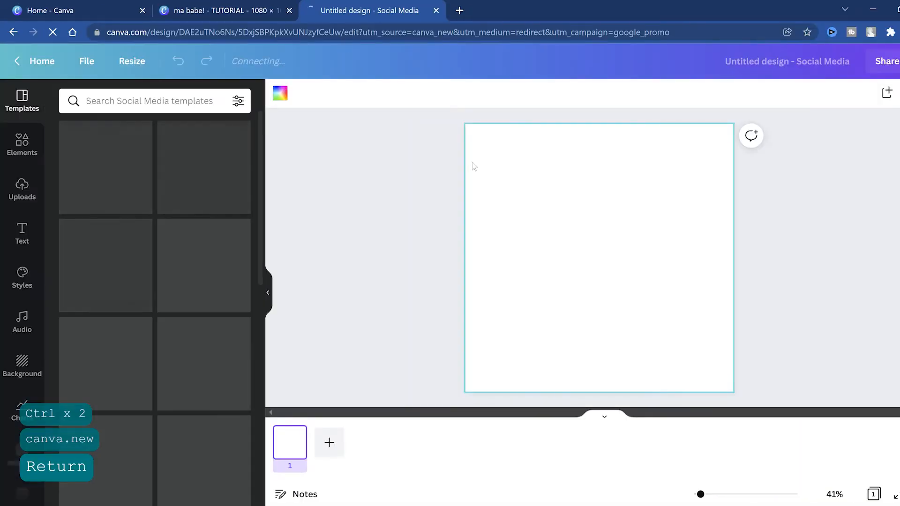
Set the page's background color to #628BDB
left_click(281, 95)
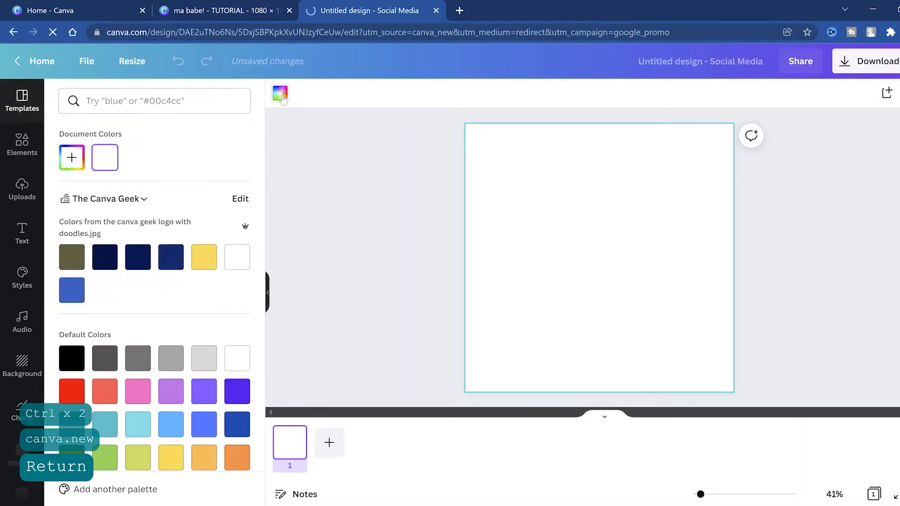
left_click(72, 157)
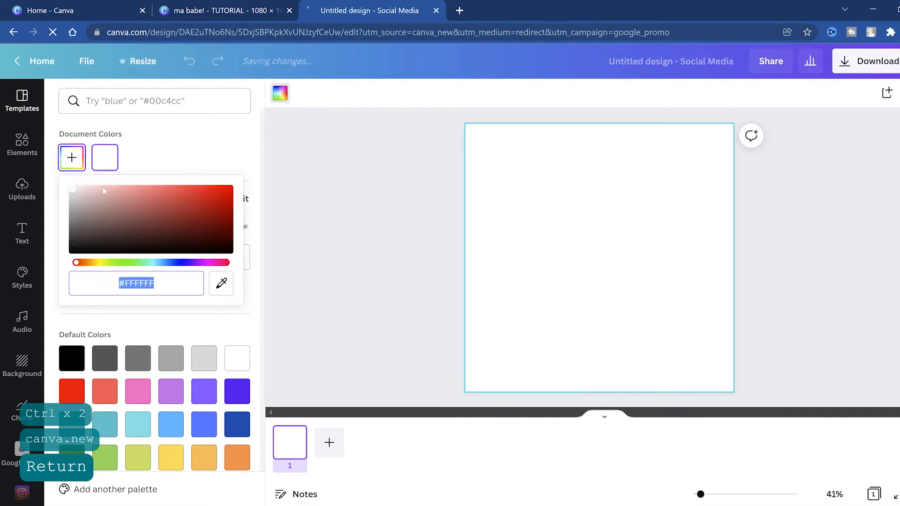
type("#628BDB")
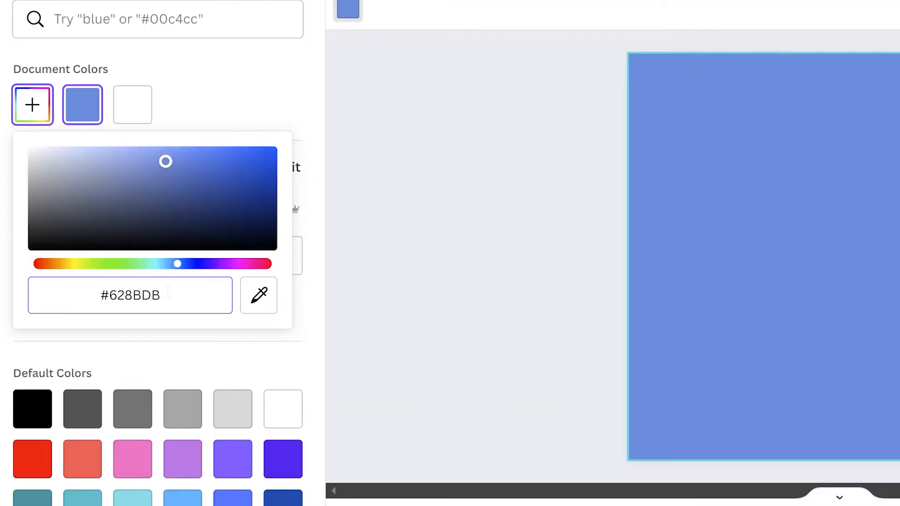
key("Return")
Search the elements for "blue blur" and add the round blue blur graphic to the page
left_click(23, 85)
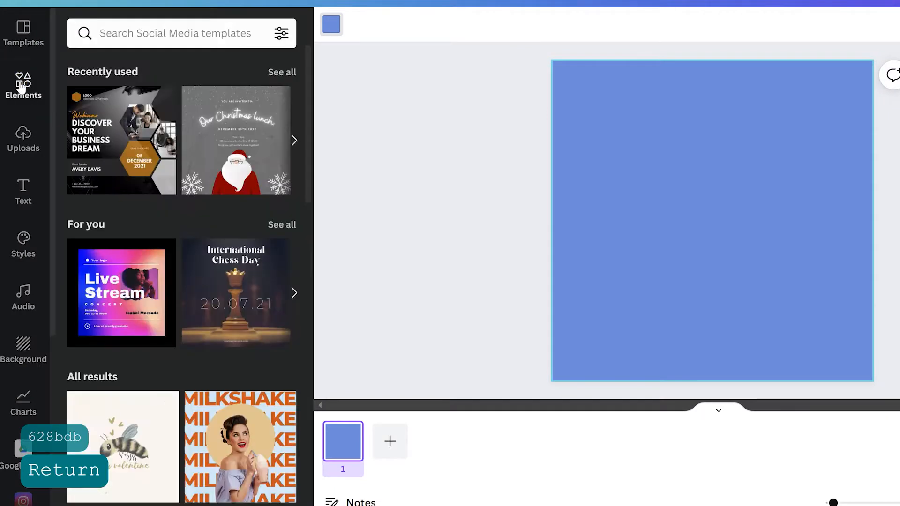
left_click(124, 33)
type("blue blur")
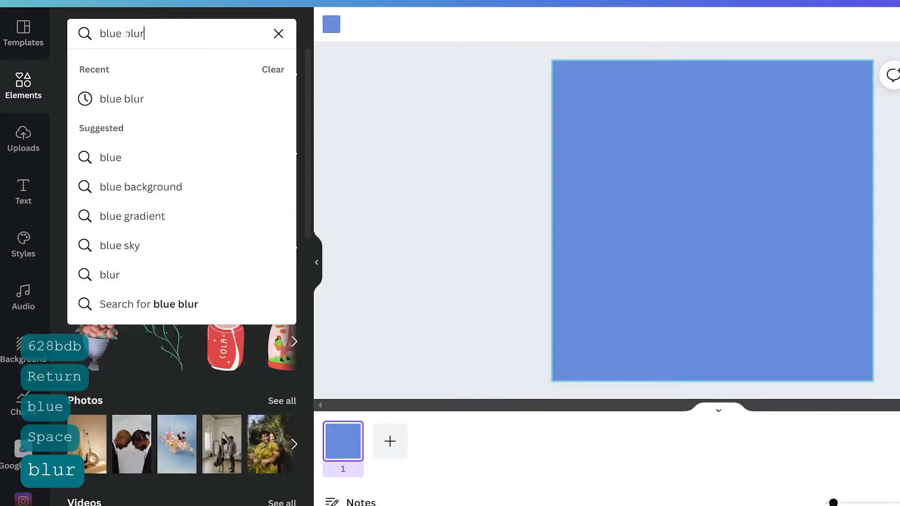
key("Return")
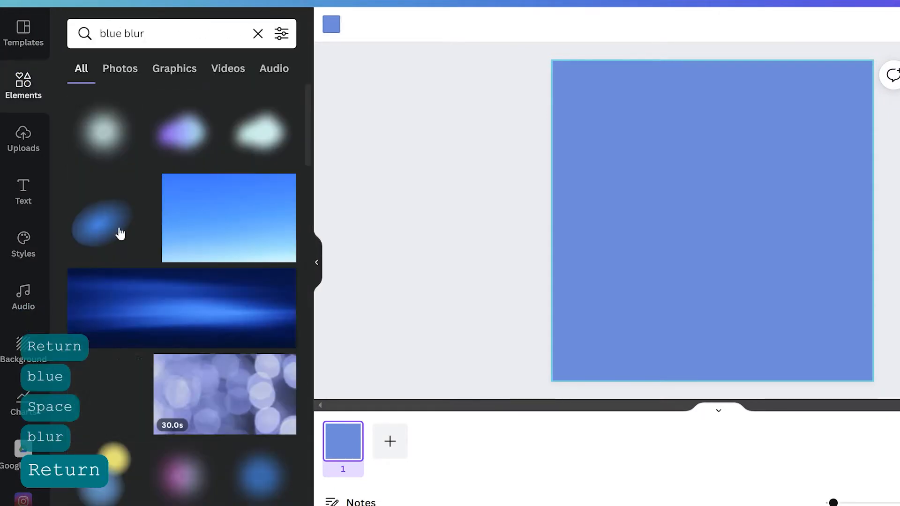
left_click(271, 479)
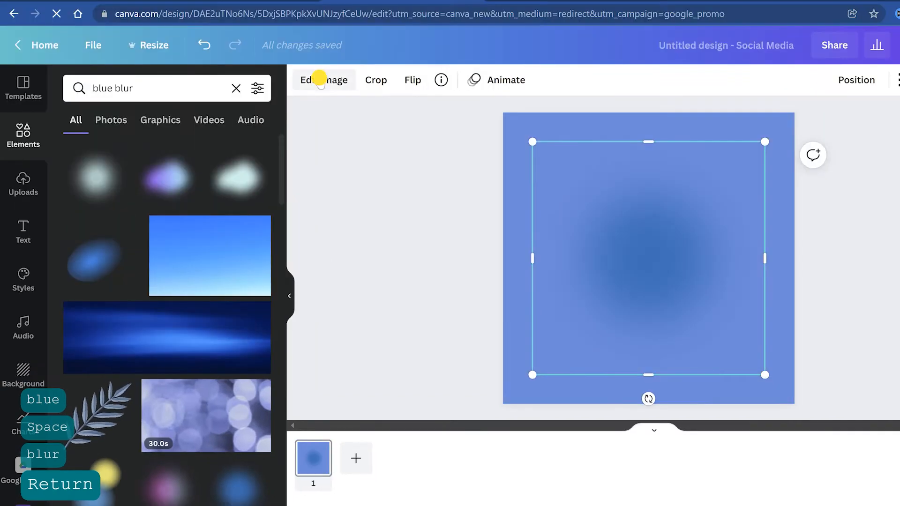
Set the blur graphic's brightness to 94, contrast to -7 and saturation to 51, and enlarge it to fill the page as a central glow
left_click(319, 79)
left_click(256, 354)
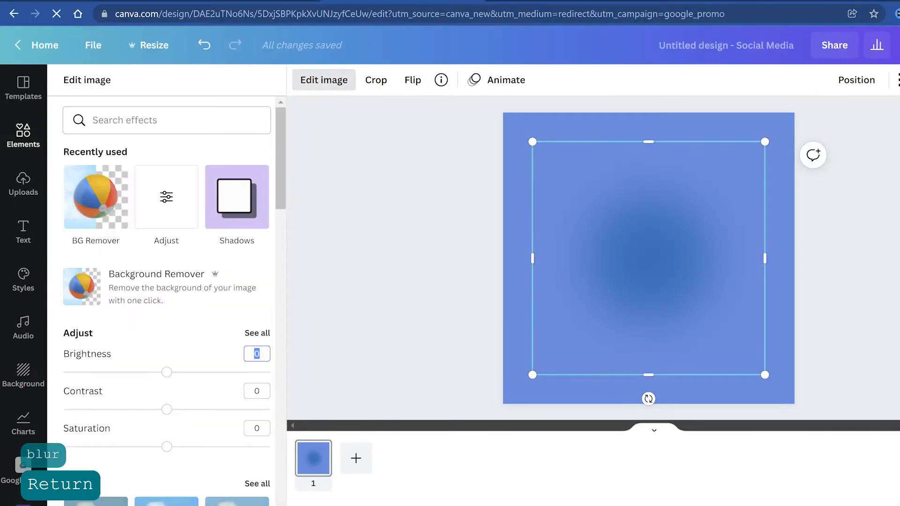
key("ctrl+a")
left_click(262, 391)
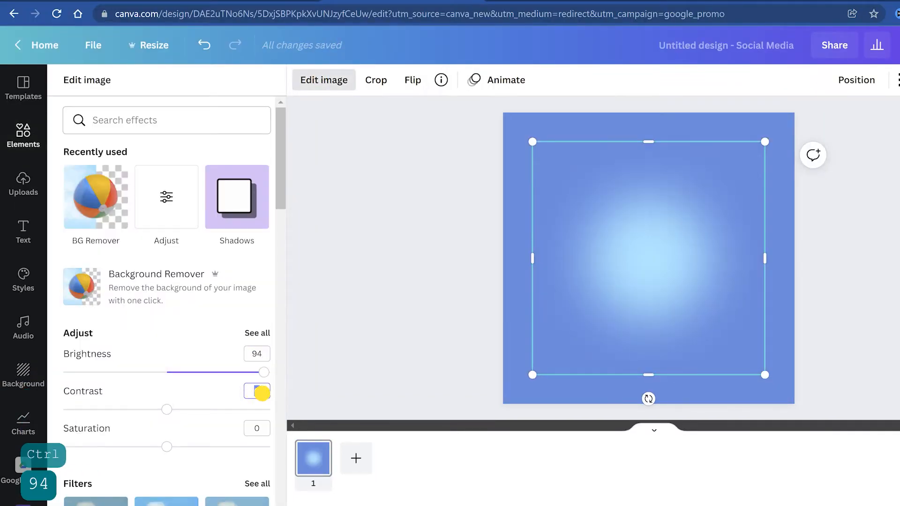
type("-7")
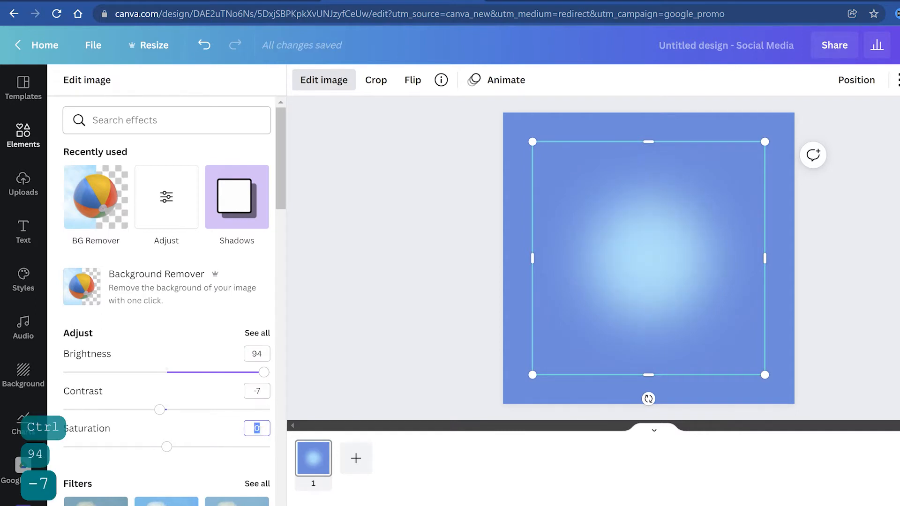
type("51")
key("Return")
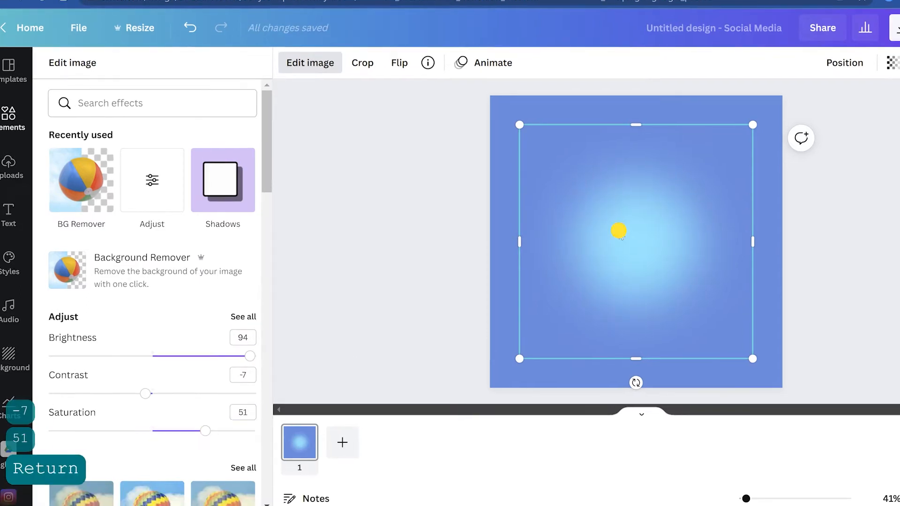
left_click_drag(760, 360, 853, 459)
left_click_drag(594, 207, 604, 233)
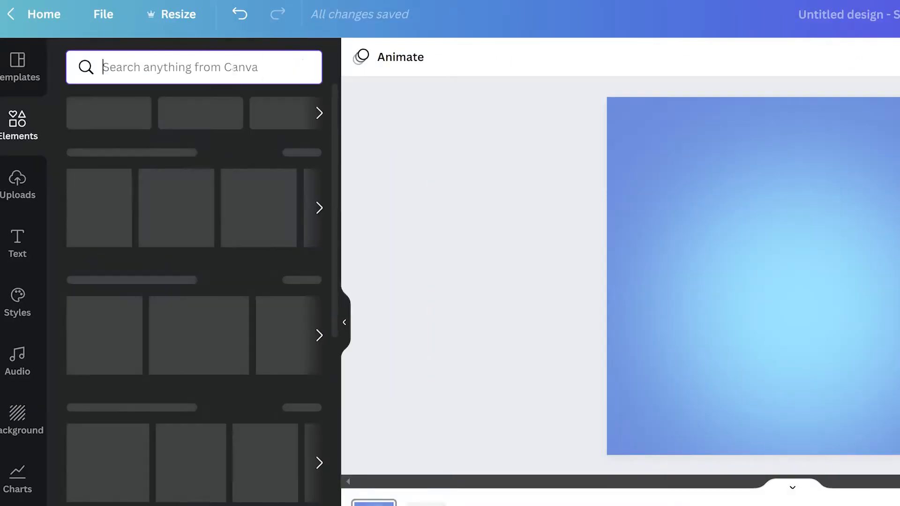
Search the uploads for "ooj" and add the photo of the man and woman in front of a brown backdrop
left_click(14, 184)
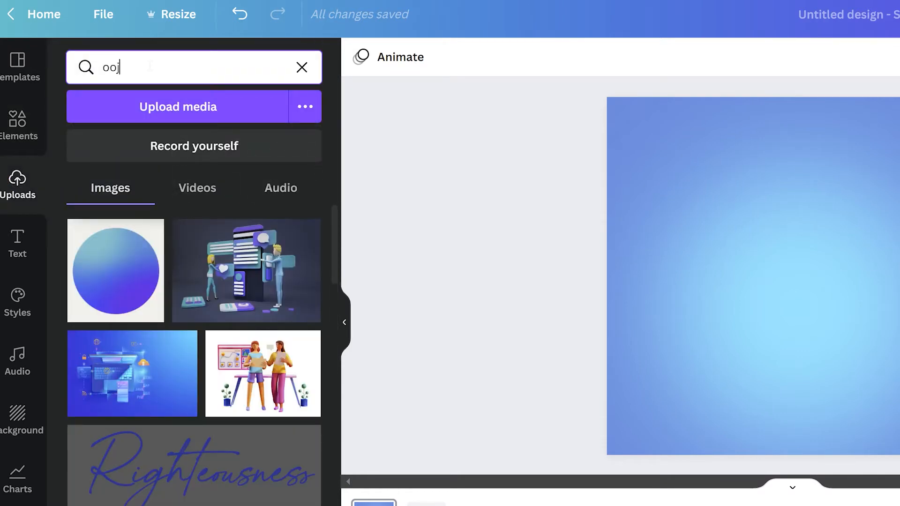
key("Return")
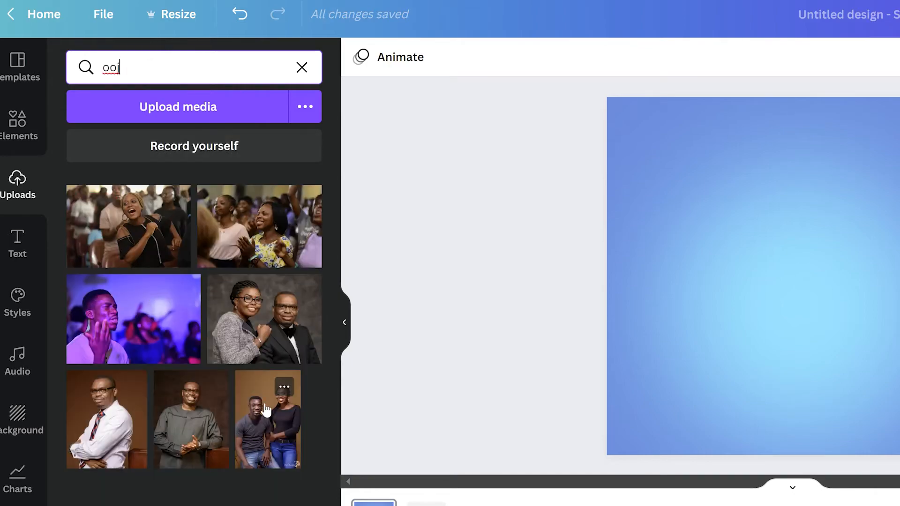
left_click(265, 409)
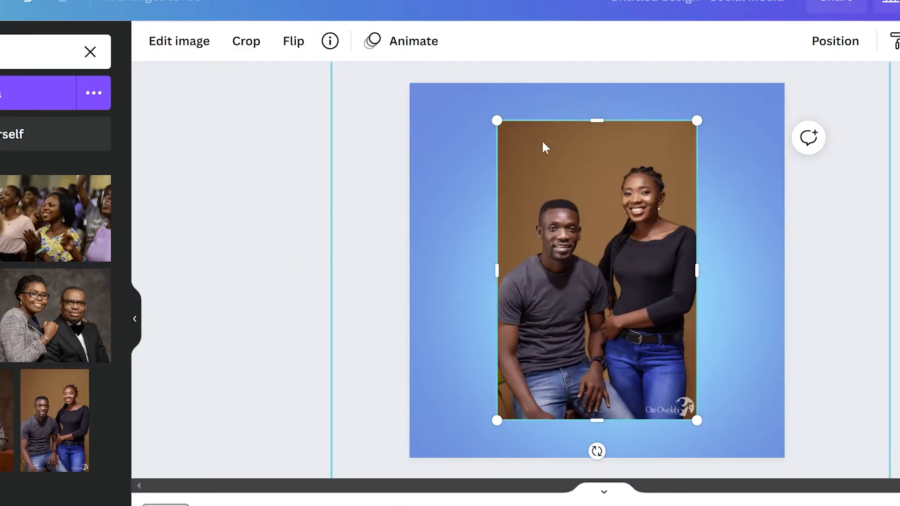
Crop the photo to the woman's head and upper body and enlarge it to about 518 × 653
left_click_drag(607, 418, 619, 294)
left_click_drag(497, 207, 605, 154)
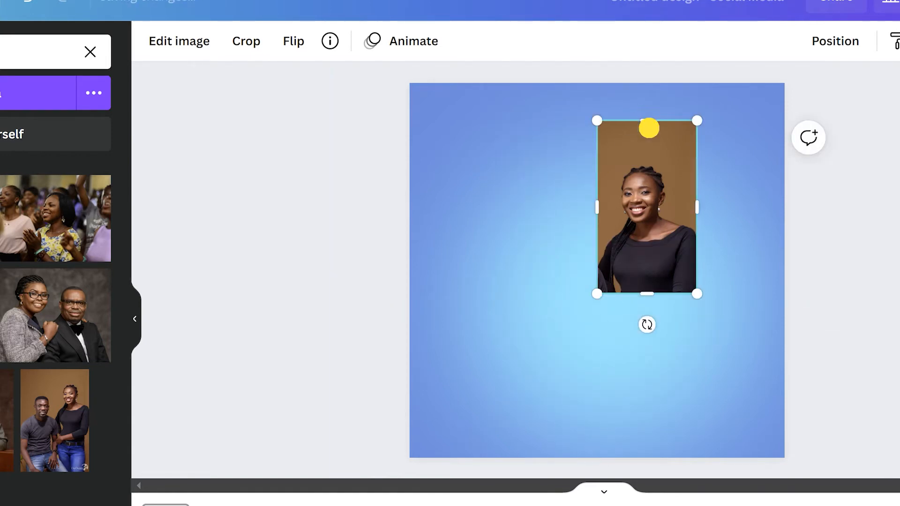
left_click_drag(649, 128, 649, 155)
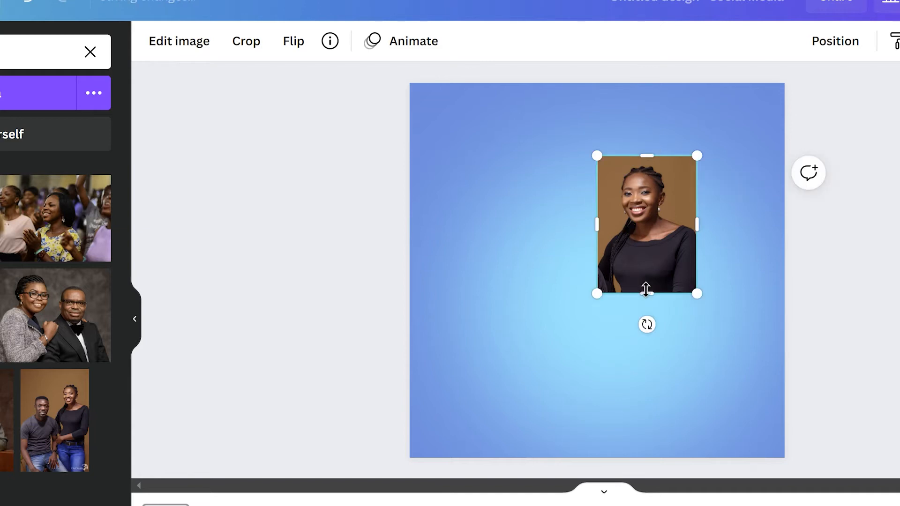
left_click_drag(646, 289, 645, 281)
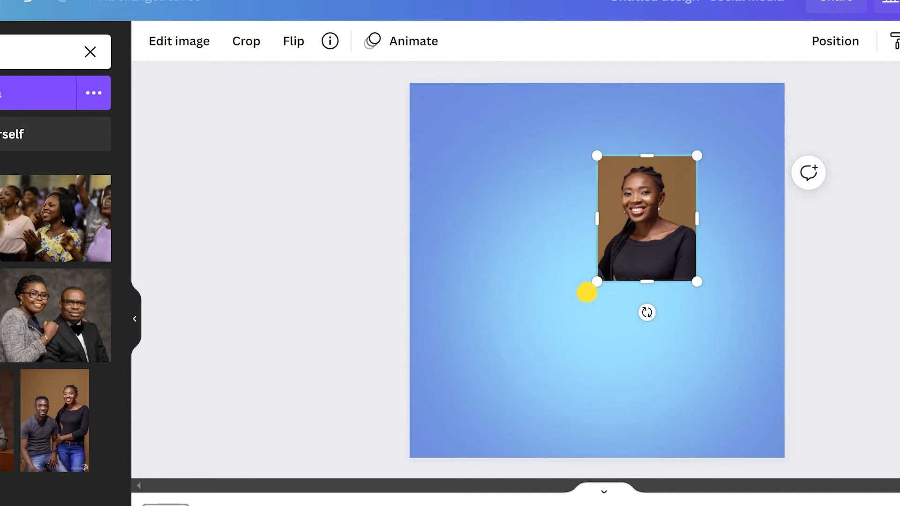
left_click_drag(587, 292, 513, 393)
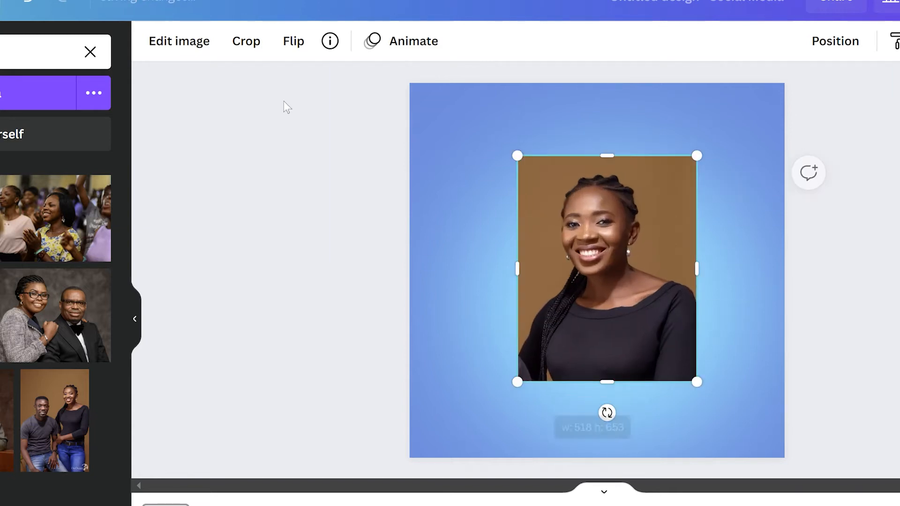
Remove the background of the woman's photo and apply the result
left_click(173, 41)
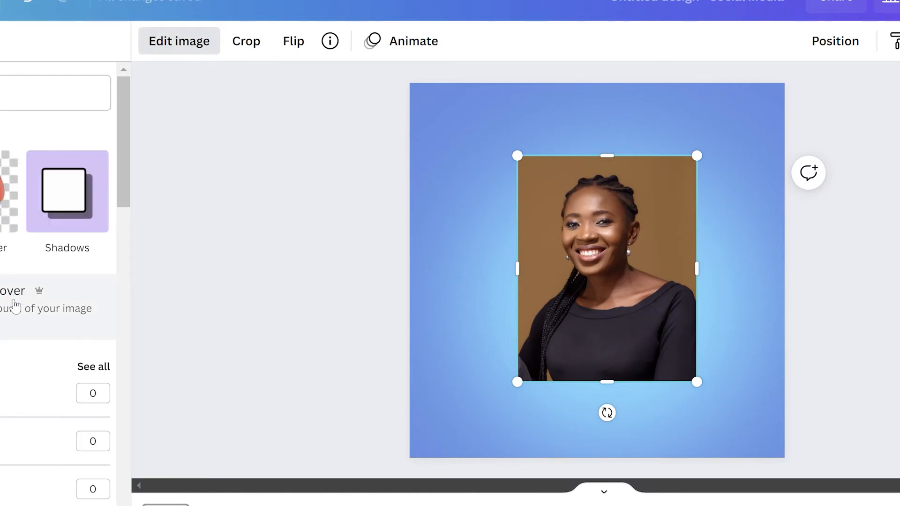
left_click(15, 307)
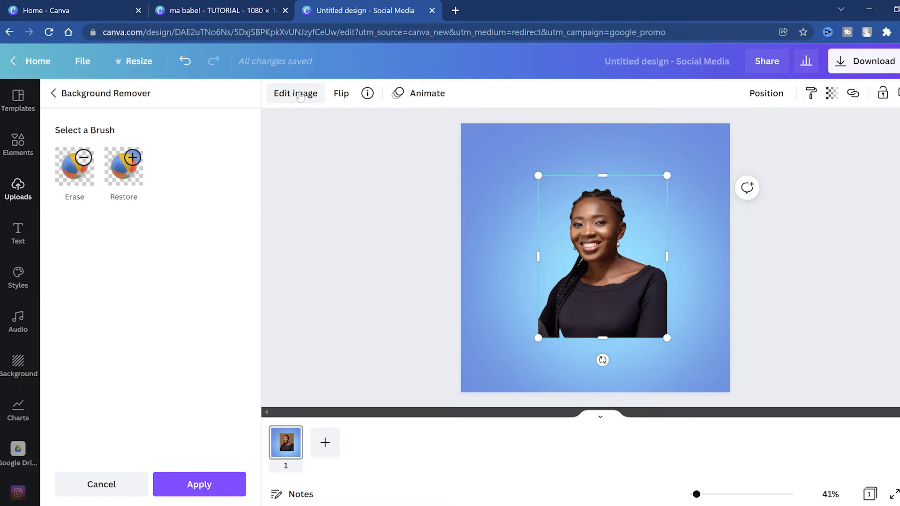
left_click(197, 479)
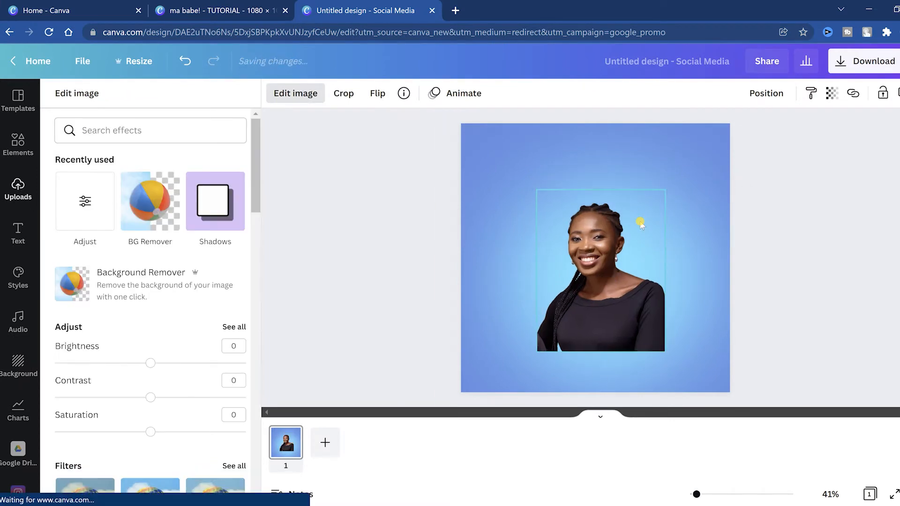
Enlarge the woman's cutout to fill the page, with her shoulders running off the lower edge, and collapse the page thumbnails
left_click_drag(757, 89, 813, 38)
left_click_drag(662, 251, 596, 333)
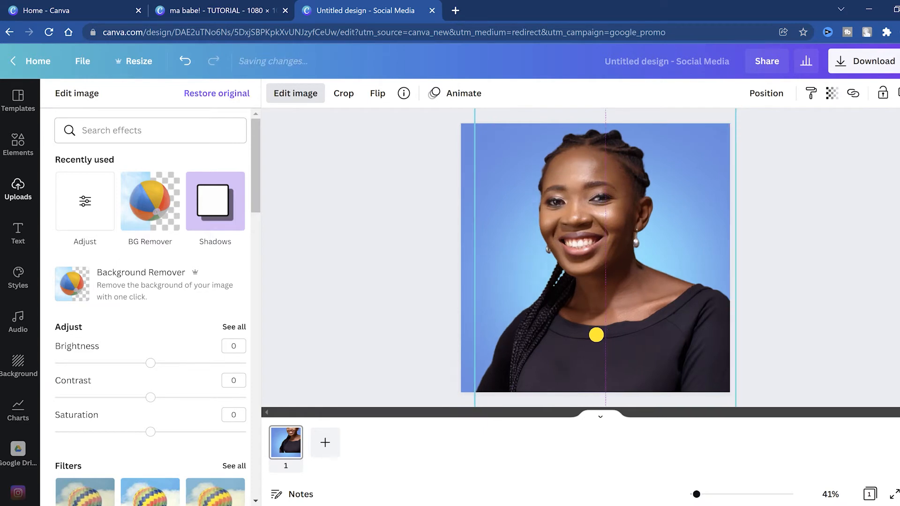
left_click(601, 416)
left_click_drag(744, 449, 755, 459)
left_click_drag(666, 376, 664, 378)
left_click(393, 278)
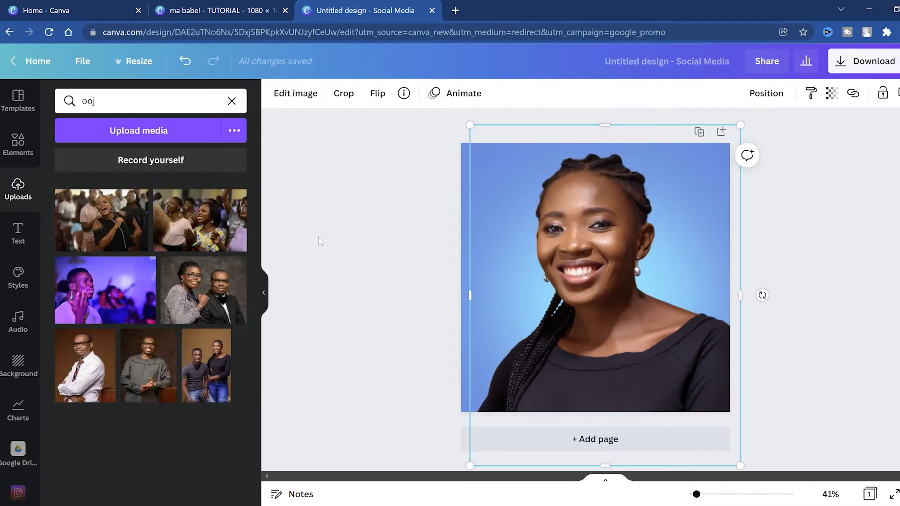
Search the elements for "bubble text 3d" and open the collection containing the Bubble Text 3D Letter D
left_click(27, 138)
left_click(120, 100)
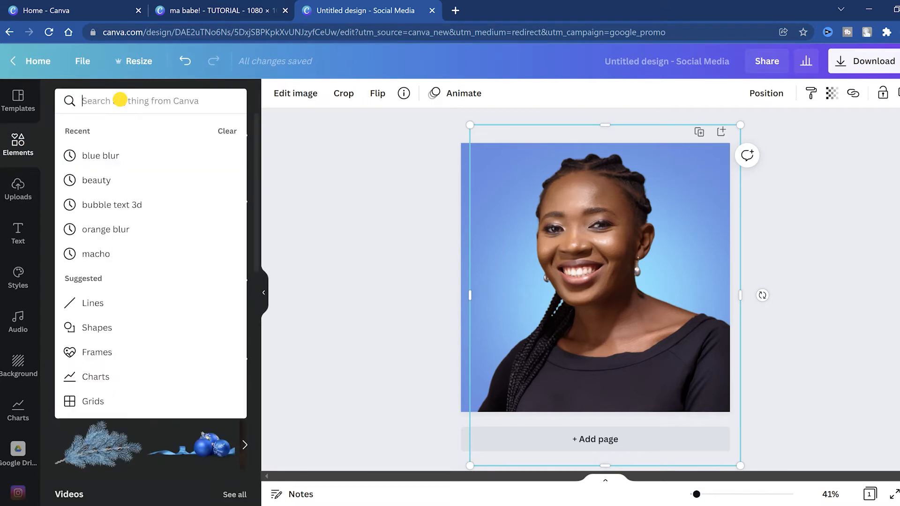
key("ctrl")
type("b")
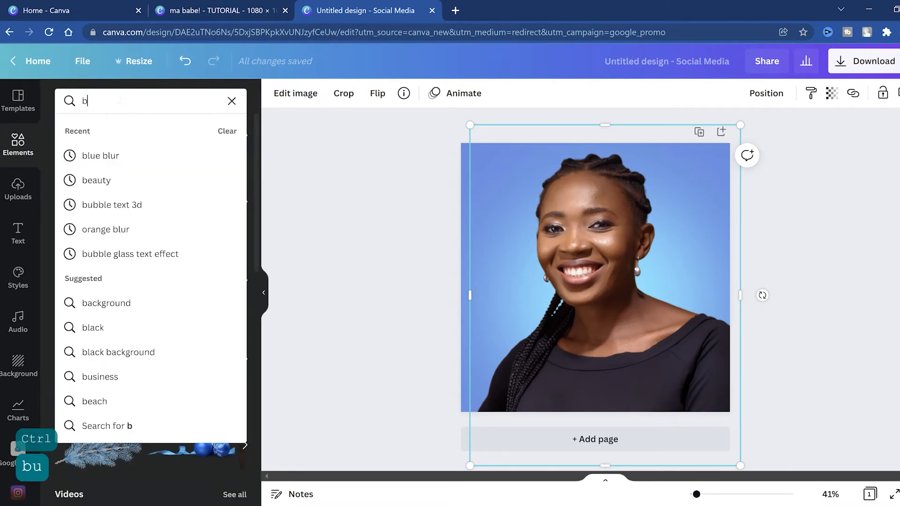
type("ubble text ")
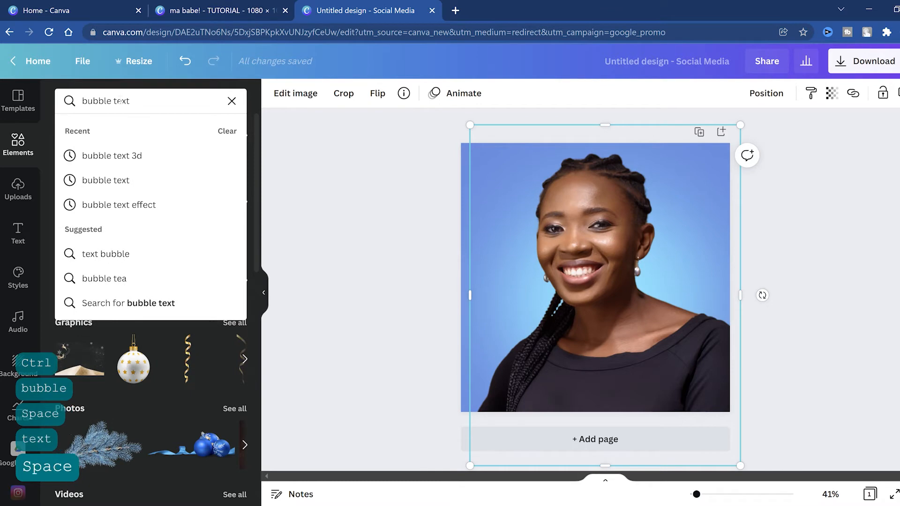
type("3d")
key("Return")
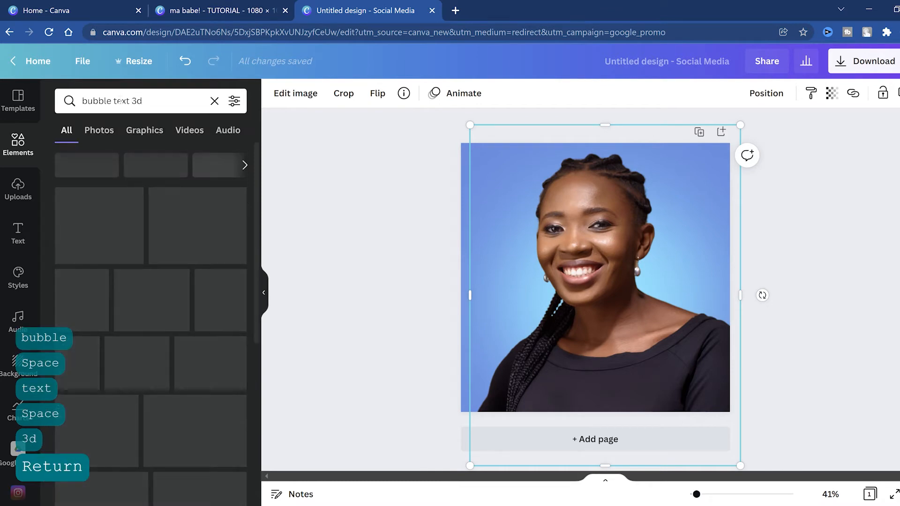
left_click(171, 165)
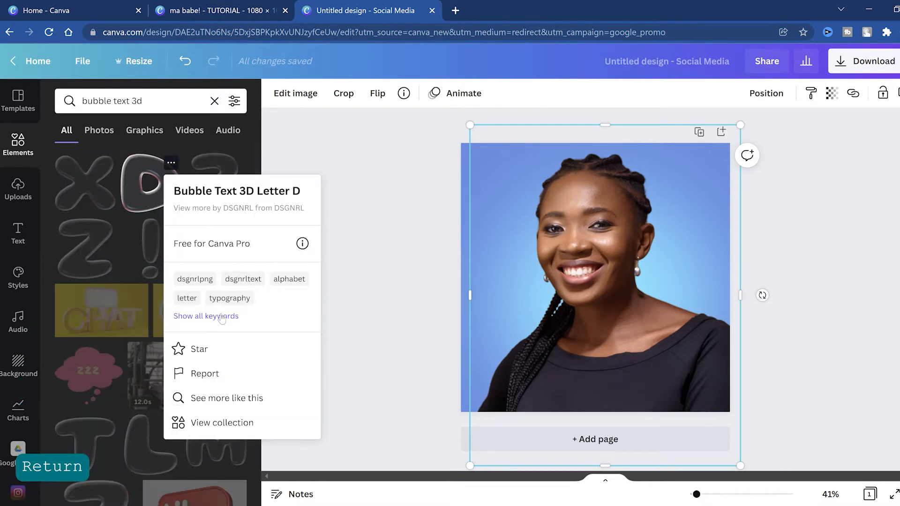
left_click(218, 420)
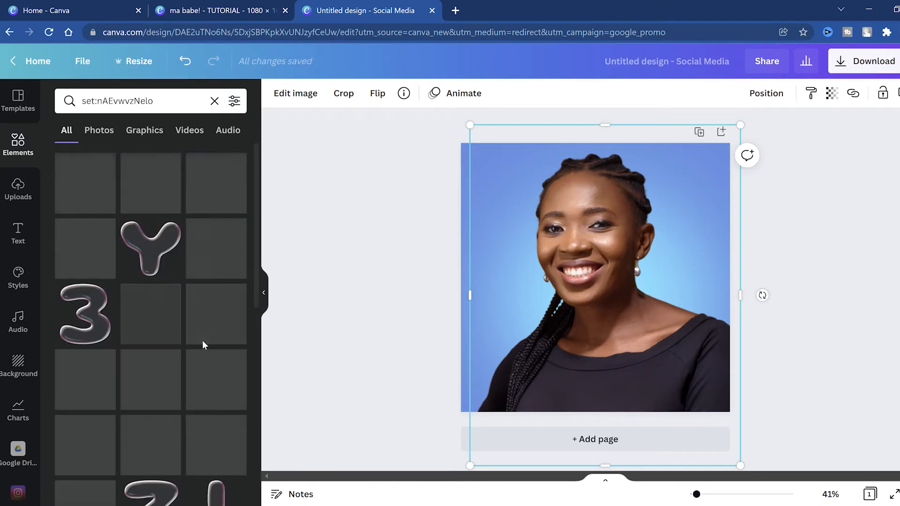
Add the bubble letter B, shrink it and place it beside the woman's face at eye level, near the page's left side
scroll(196, 337, "down", 3)
scroll(196, 338, "down", 6)
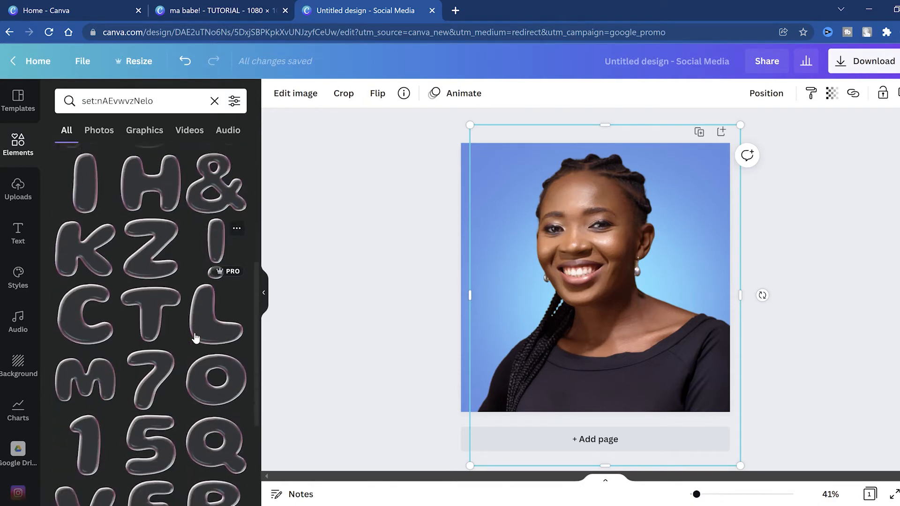
left_click(216, 403)
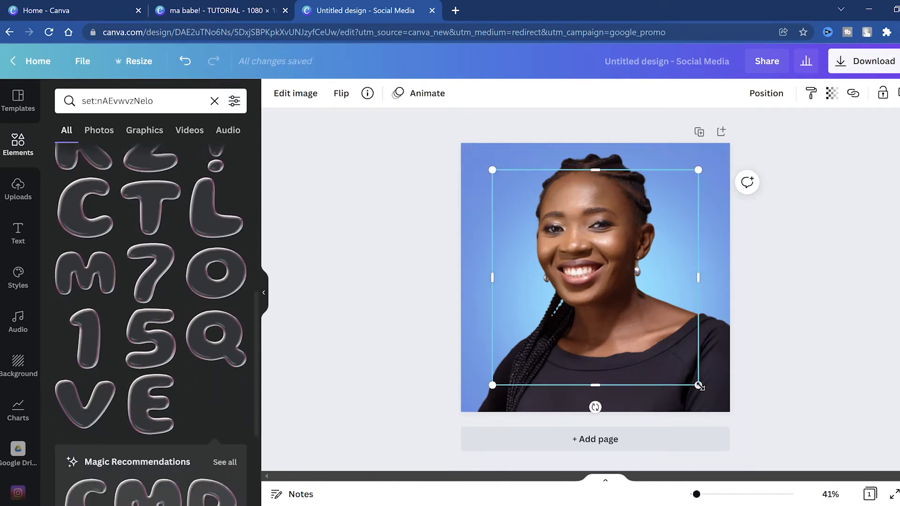
left_click_drag(698, 385, 551, 262)
left_click_drag(524, 211, 527, 246)
Add the bubble letter I from the collection, shrink it and place it directly after the B across the woman's face
scroll(154, 362, "down", 5)
scroll(153, 364, "up", 9)
left_click(92, 326)
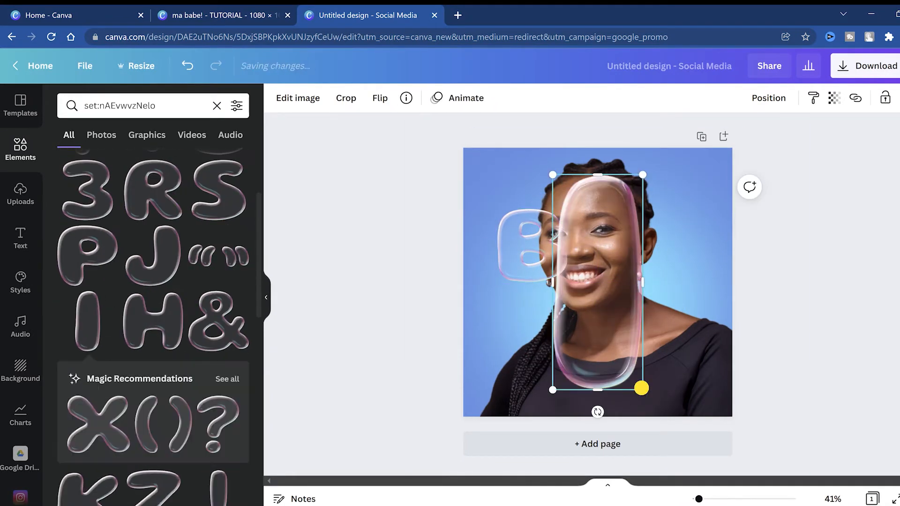
left_click_drag(640, 386, 586, 277)
key("BackSpace")
left_click(87, 192)
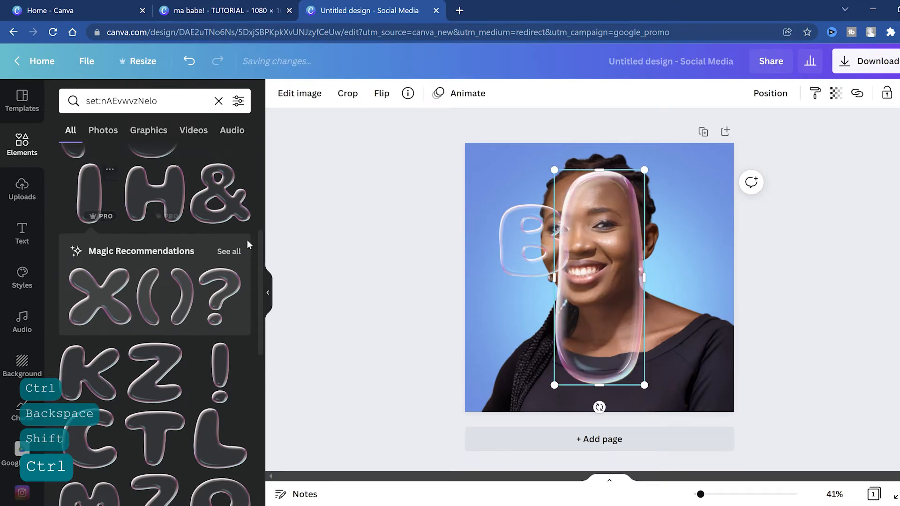
left_click_drag(645, 385, 593, 261)
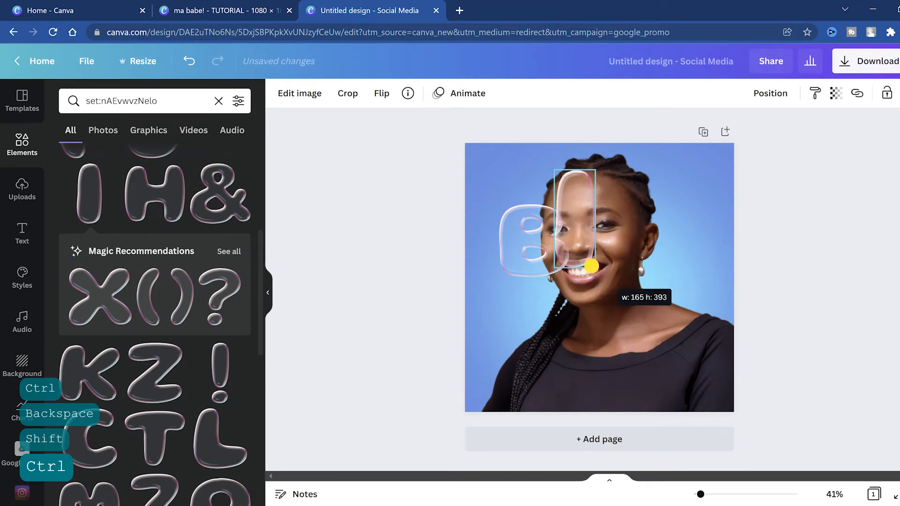
left_click_drag(578, 200, 597, 229)
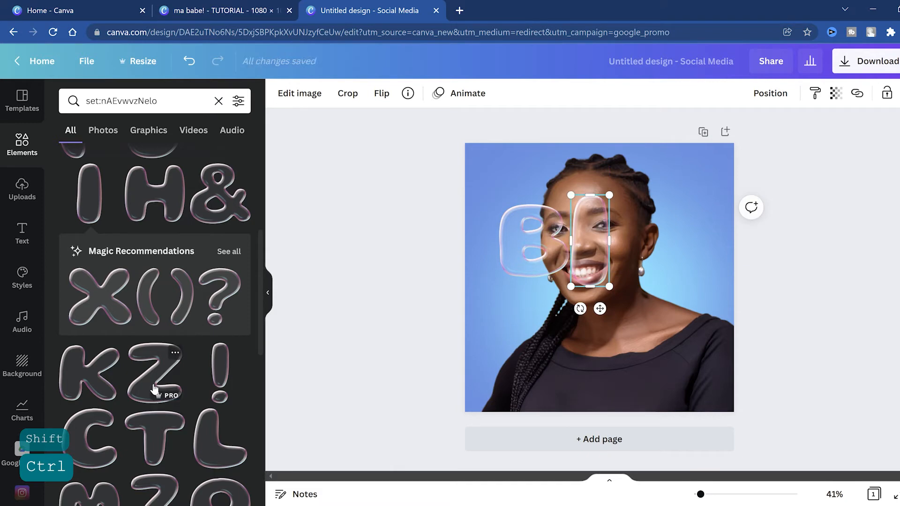
Add the bubble letter M, shrink it to fit after the I, and make the I slightly smaller to complete the row
scroll(154, 388, "down", 4)
left_click(91, 318)
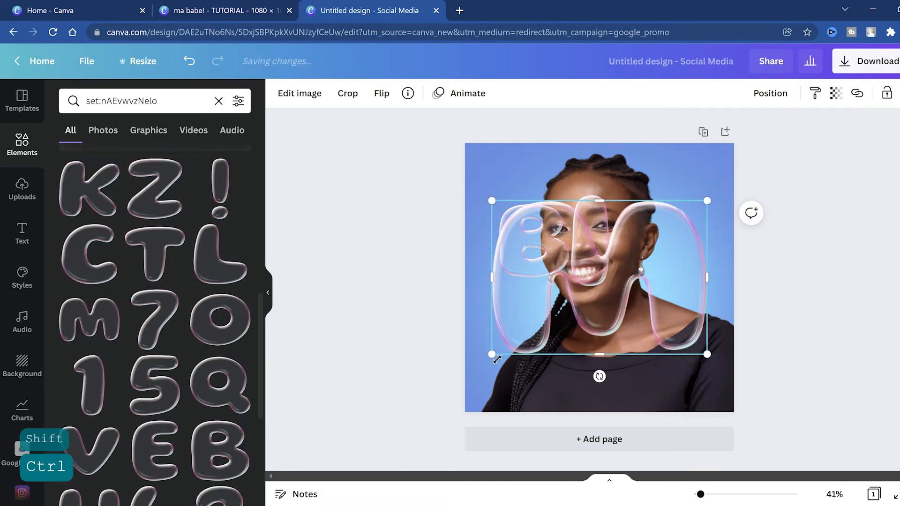
left_click_drag(493, 356, 637, 301)
left_click(596, 265)
left_click_drag(611, 288, 607, 280)
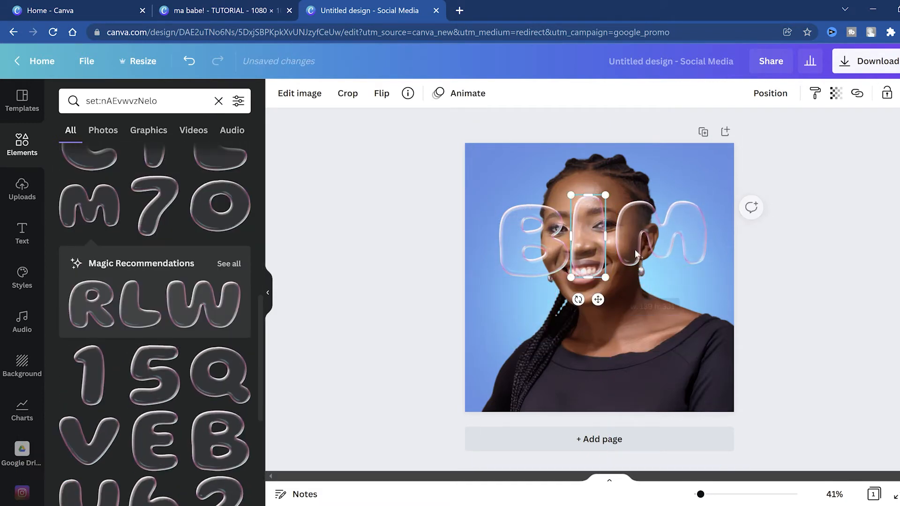
left_click_drag(635, 250, 634, 257)
Duplicate the bubble letter B and place the copy directly beneath the original to start a second row
left_click(521, 246)
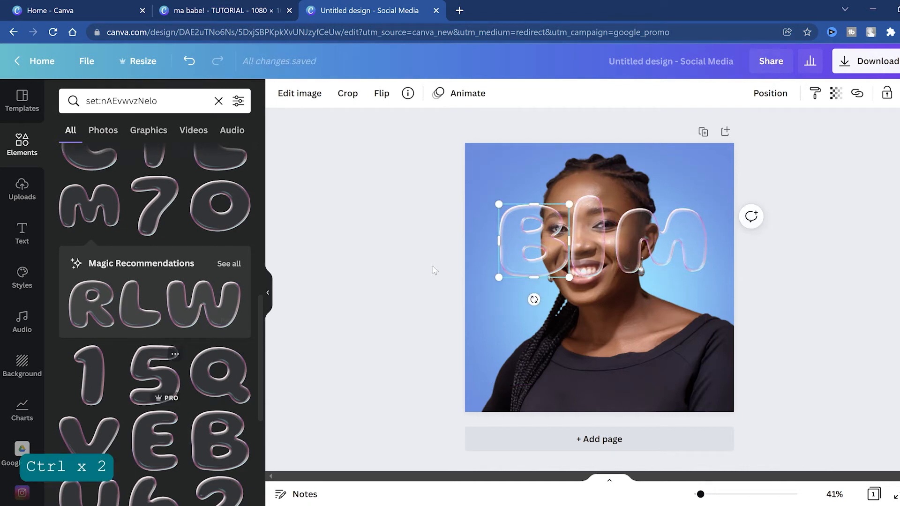
right_click(505, 229)
left_click(546, 196)
right_click(506, 338)
left_click(543, 167)
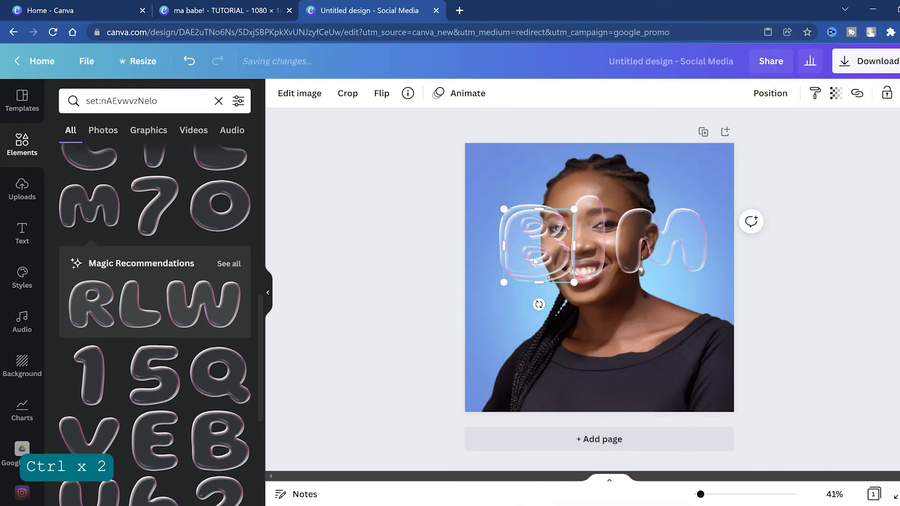
left_click_drag(538, 301, 550, 313)
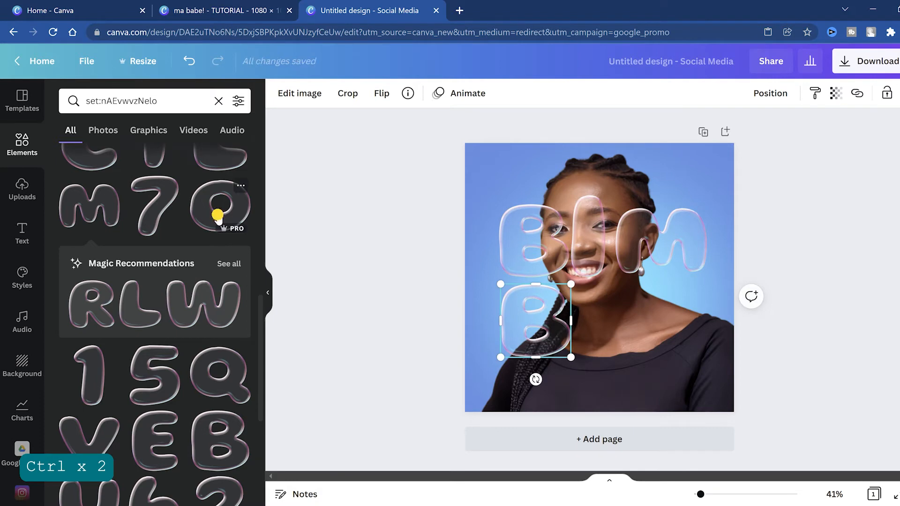
Add the bubble letter O, move it beside the lower B and shrink it to be a little smaller than that B
left_click(217, 217)
left_click_drag(490, 188, 620, 305)
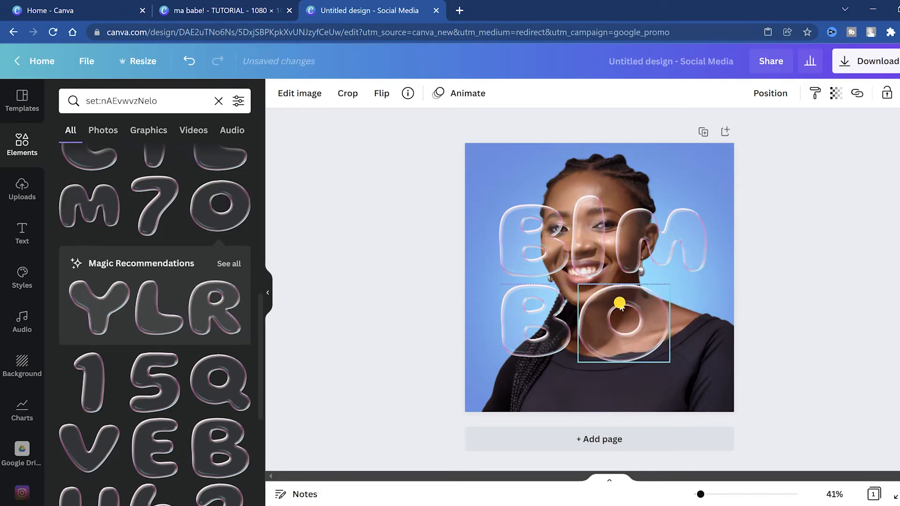
left_click_drag(670, 363, 637, 336)
Duplicate the bubble letter O, place the copy after the first O and enlarge it to about 319 by 273
right_click(626, 306)
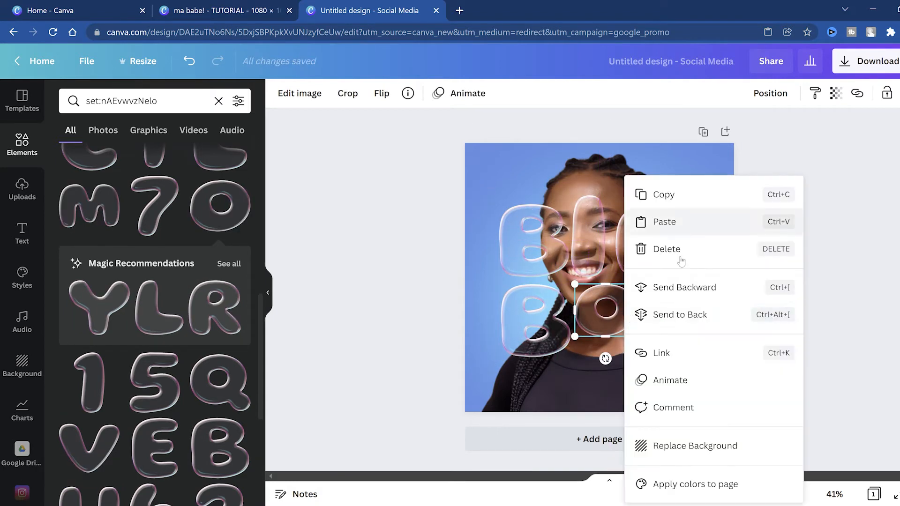
left_click(657, 196)
right_click(654, 319)
left_click(675, 169)
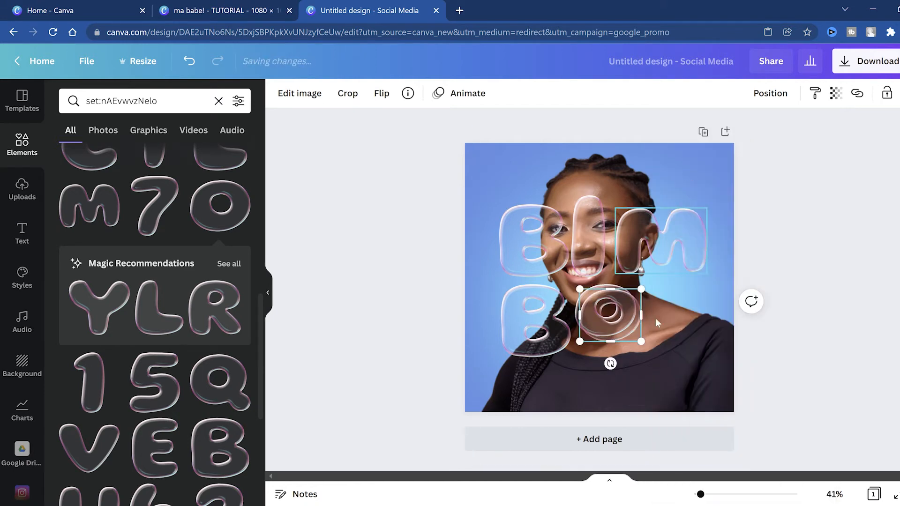
left_click_drag(631, 314, 712, 351)
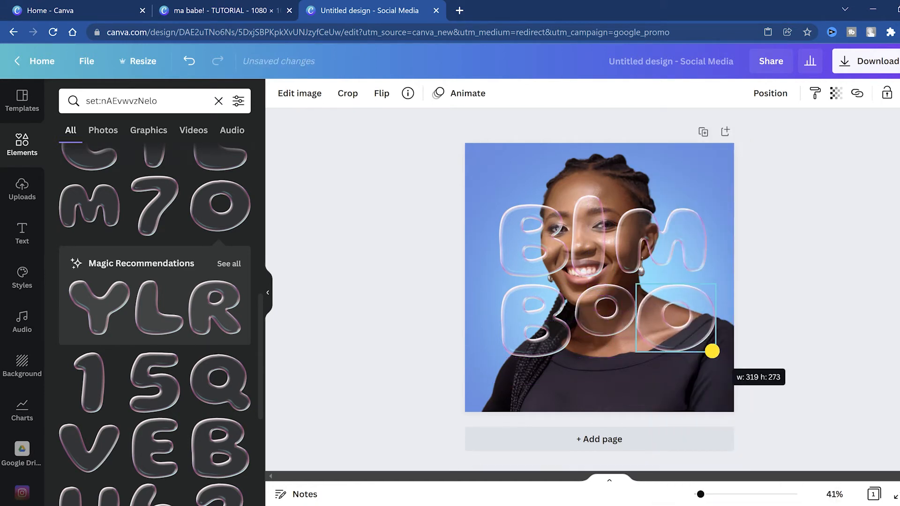
Shrink the upper-row letters B, I and M together and centre the row just above the lower row
left_click(649, 256)
left_click(584, 235, "shift")
left_click(541, 236, "shift")
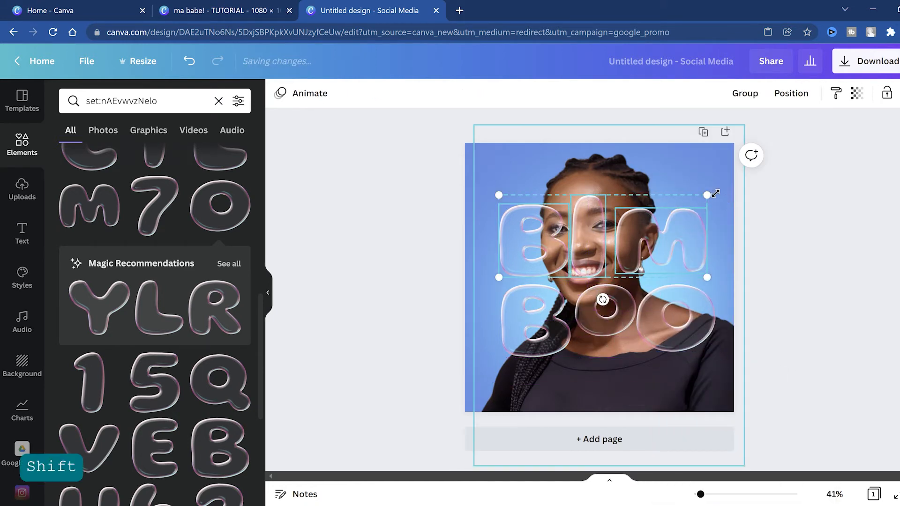
left_click_drag(715, 193, 671, 225)
left_click_drag(624, 250, 638, 250)
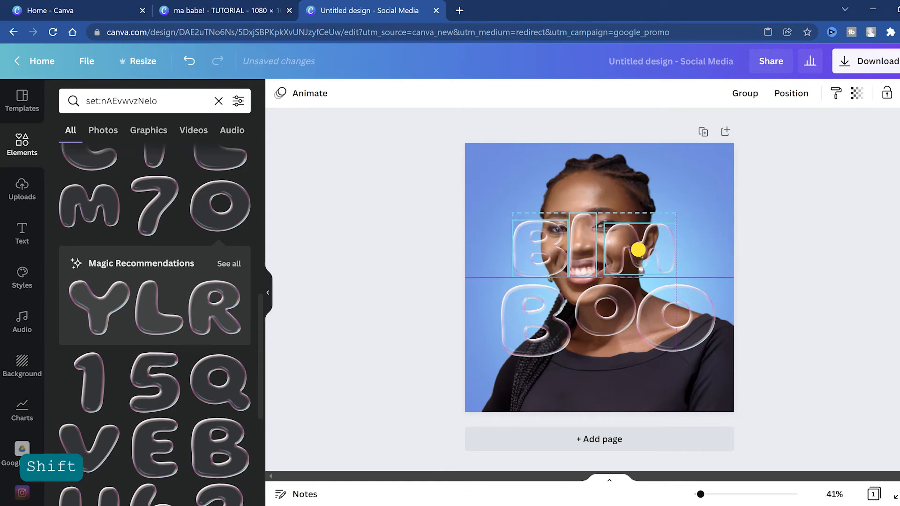
Nudge the lower row's first O toward the B and shrink the last O to well below the first O's size
left_click(534, 331)
left_click_drag(608, 327, 603, 329)
left_click(677, 341)
left_click_drag(716, 284, 684, 312)
key("ctrl+z")
key("ctrl+z")
Shrink the lower row's first O and B slightly, then nudge the B and the last O to even out the row
left_click(627, 293)
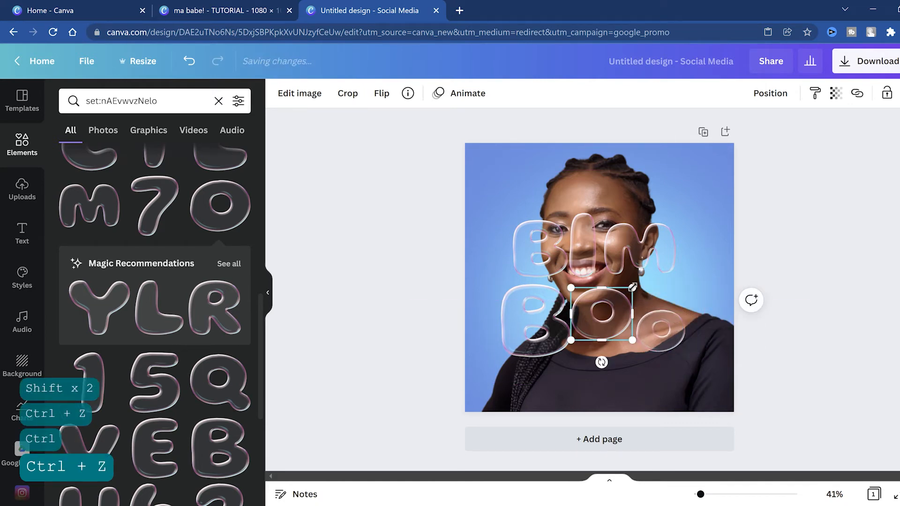
left_click_drag(632, 287, 614, 298)
left_click(564, 349)
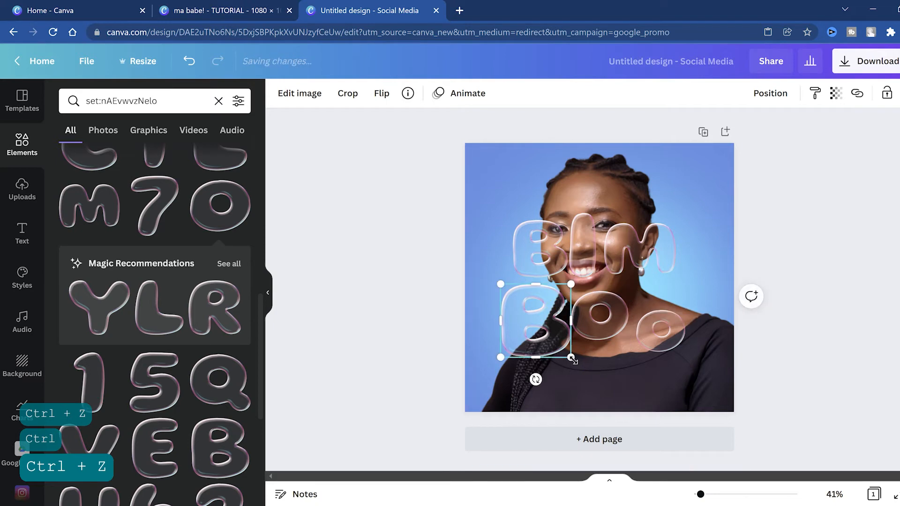
left_click_drag(571, 359, 565, 350)
left_click_drag(543, 315, 548, 312)
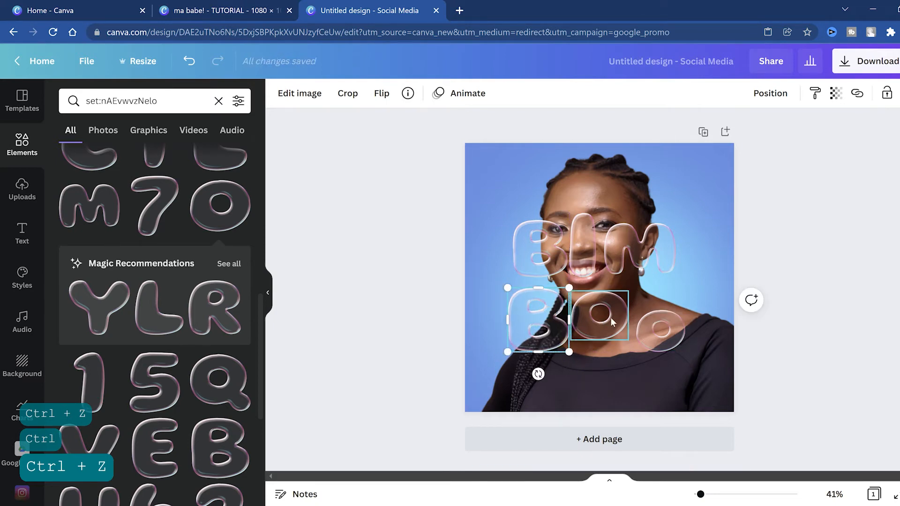
left_click_drag(646, 323, 644, 315)
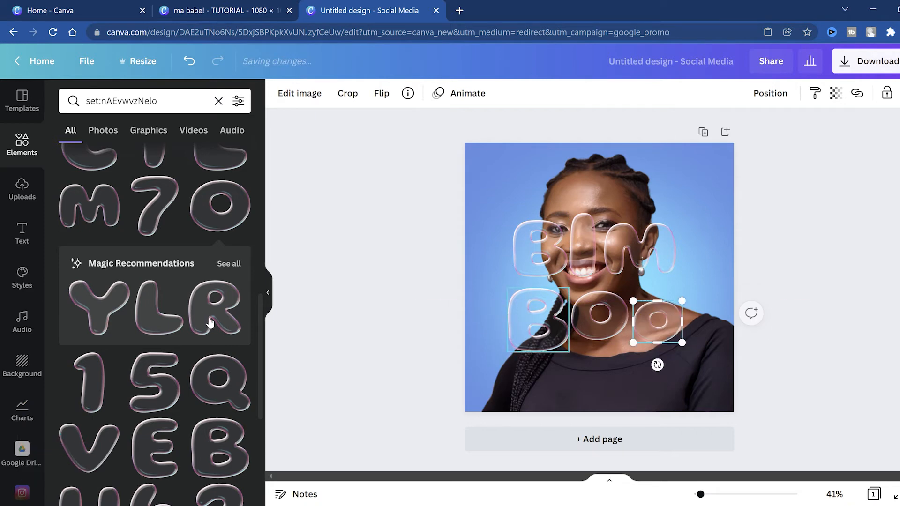
Add the bubble exclamation mark, move it to the right side of the page and tilt it slightly clockwise
scroll(199, 312, "down", 5)
scroll(200, 312, "up", 1)
left_click(217, 375)
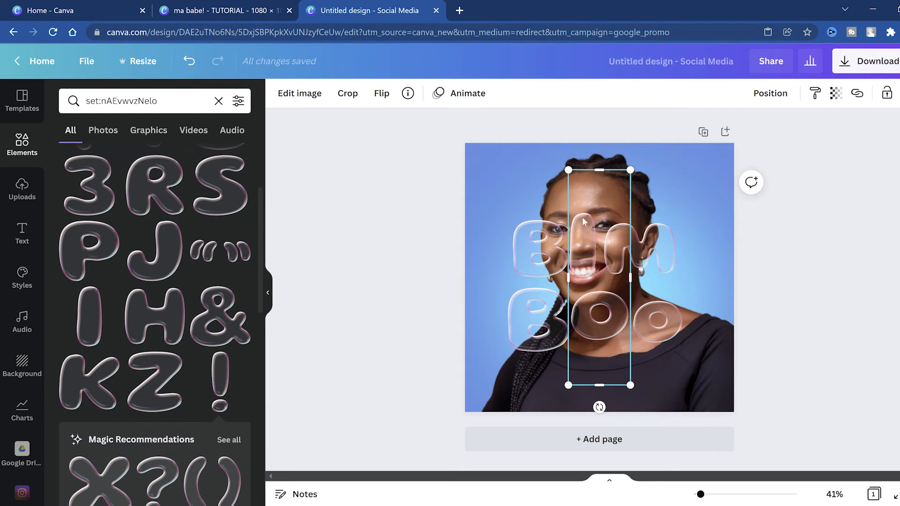
left_click_drag(600, 201, 694, 190)
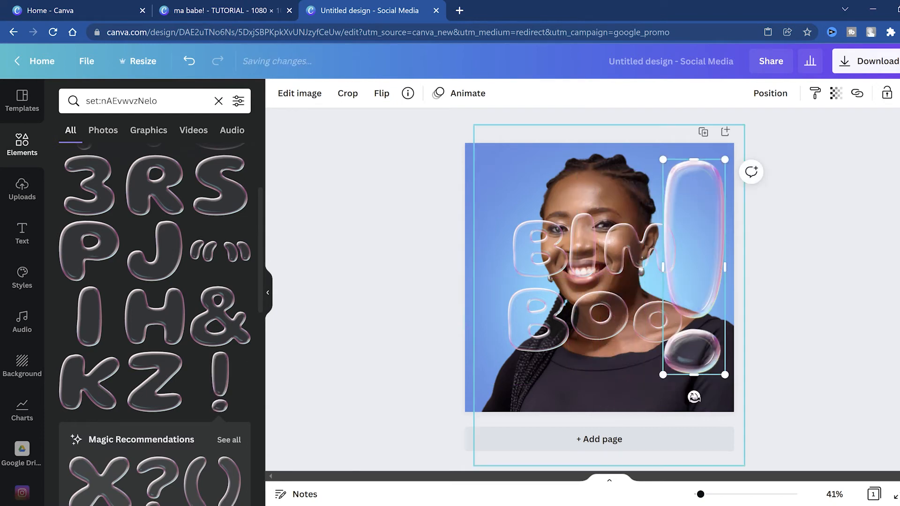
left_click_drag(693, 397, 673, 396)
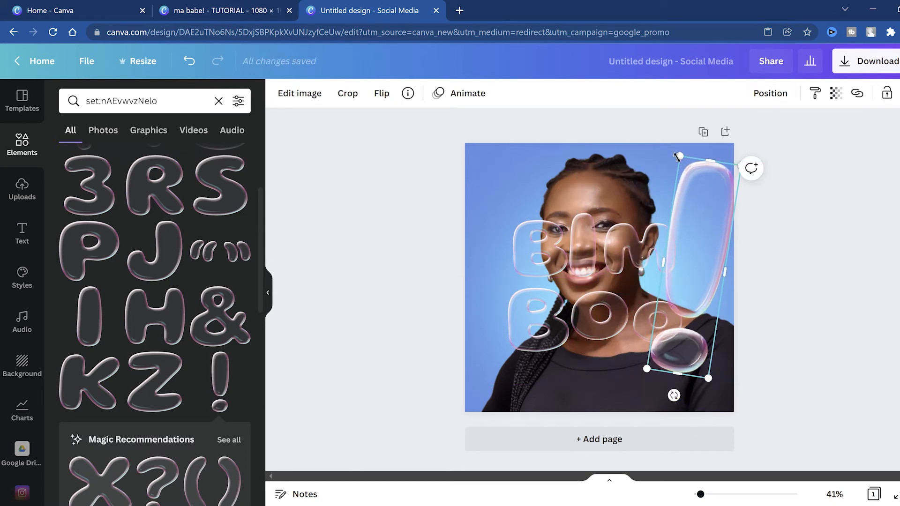
Shrink the tilted exclamation mark and place it just after the M, with its dot above the last O
left_click_drag(685, 166, 693, 241)
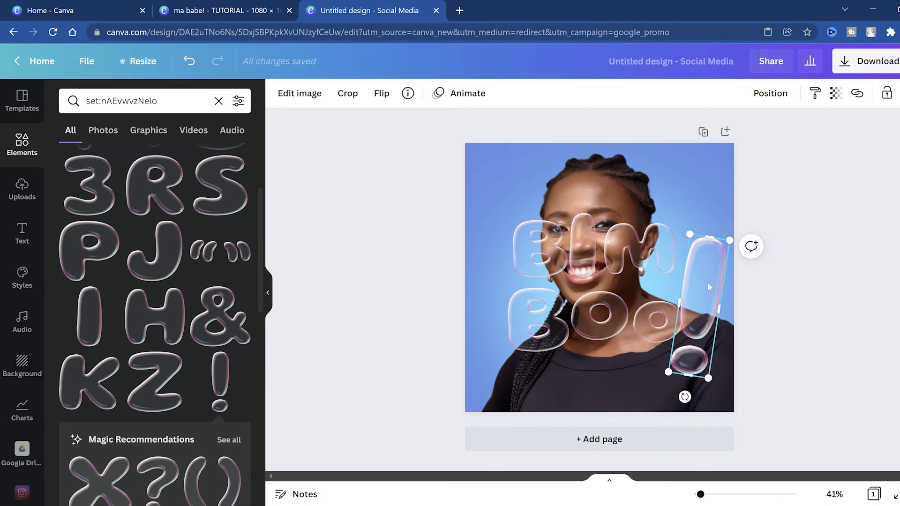
left_click_drag(709, 287, 702, 240)
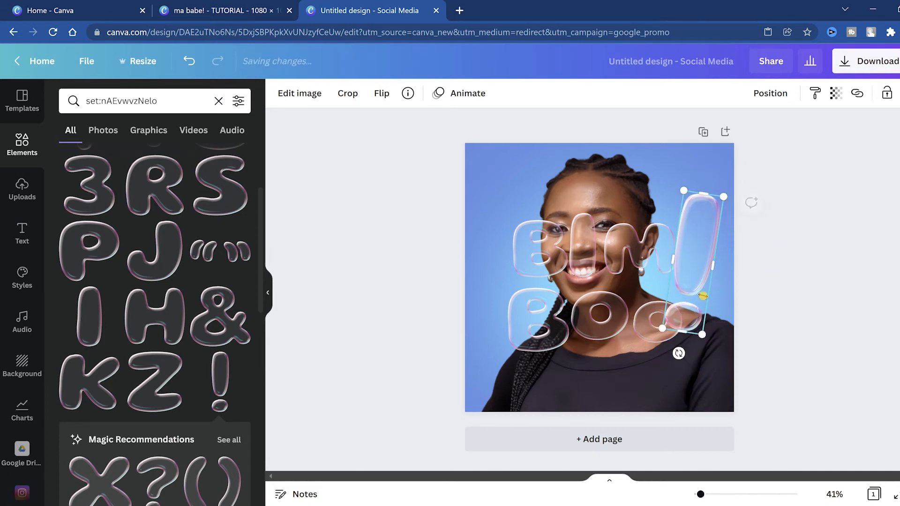
left_click_drag(701, 334, 689, 293)
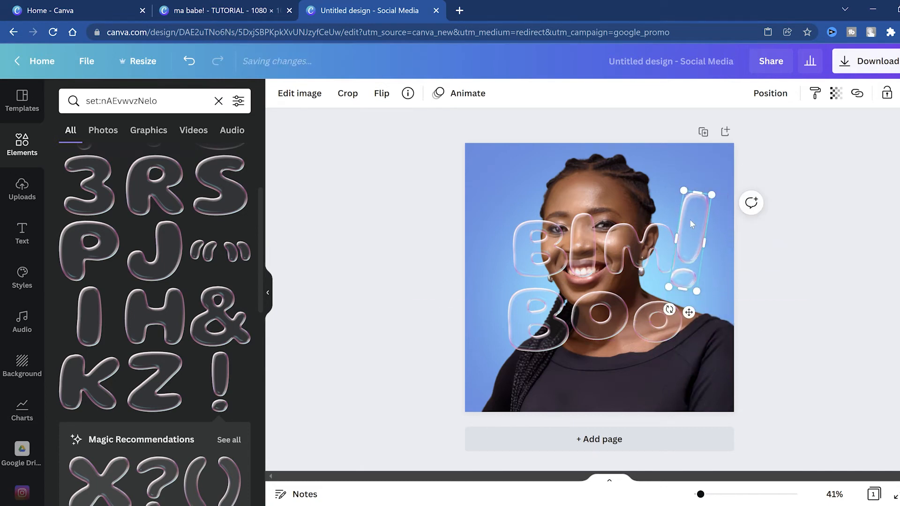
left_click_drag(689, 222, 695, 240)
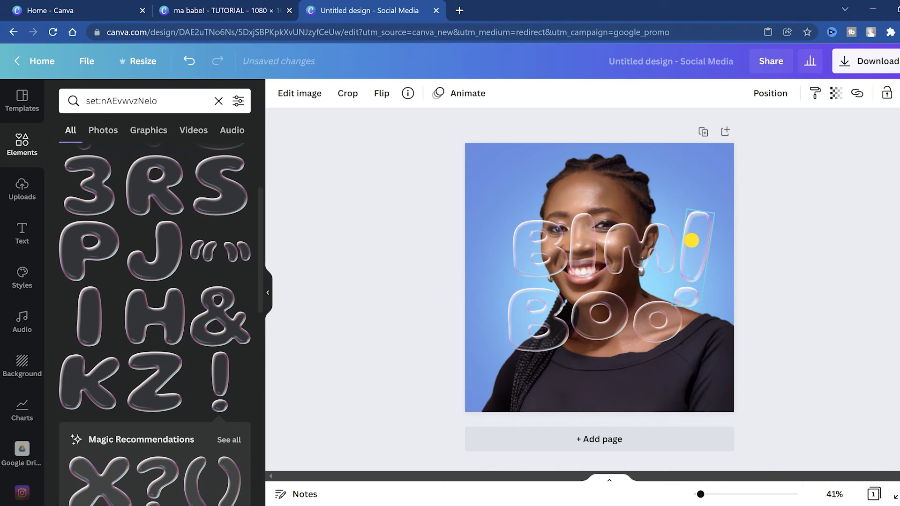
Scale down the six letters of both rows together, leaving out the exclamation mark, and deselect them
left_click(588, 250)
left_click(550, 249, "shift")
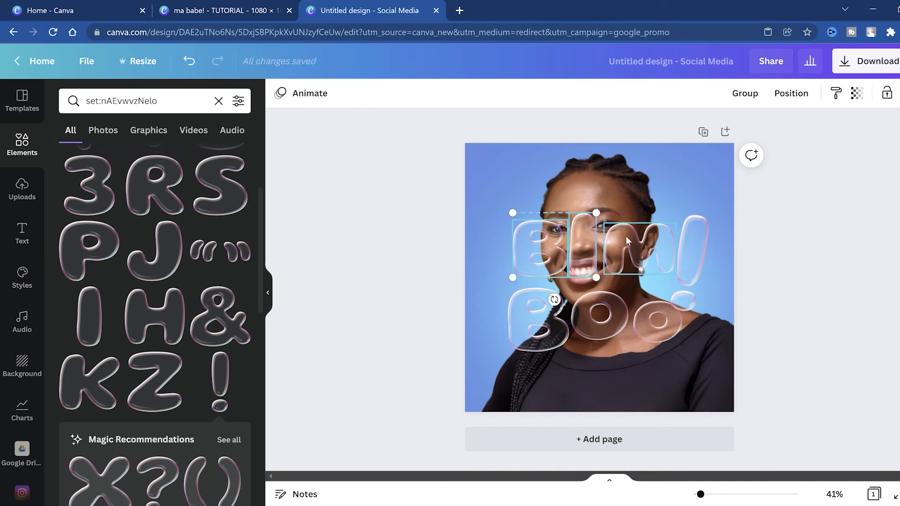
left_click(627, 245, "shift")
left_click(642, 309, "shift")
left_click(599, 316, "shift")
left_click(537, 323, "shift")
left_click_drag(675, 212, 638, 259)
left_click(785, 272)
Shrink the lower B to line up with the upper B, and enlarge the two Os together to widen the lower row
left_click(542, 333)
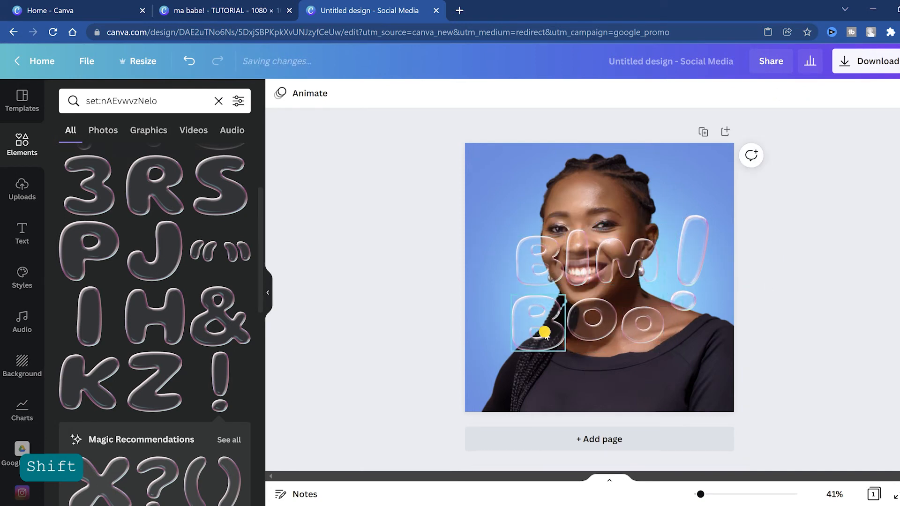
left_click_drag(506, 355, 511, 353)
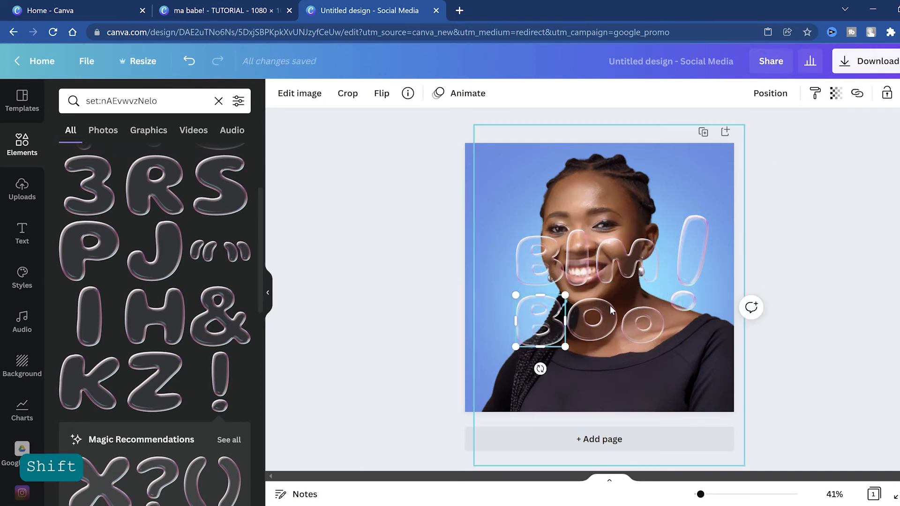
left_click(596, 322)
left_click(649, 317, "shift")
left_click_drag(665, 343, 681, 344)
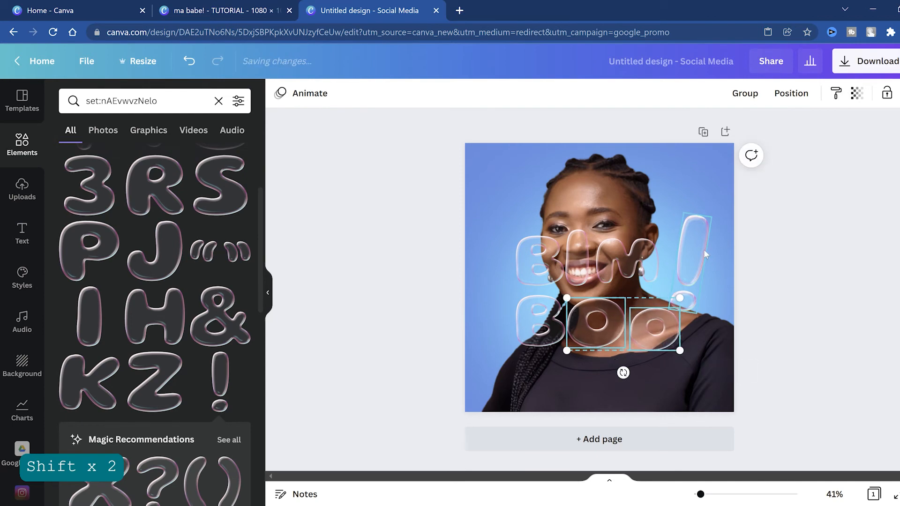
Move the exclamation mark closer to the M and shift all the bubble letters together slightly down and to the left
left_click_drag(698, 252, 685, 250)
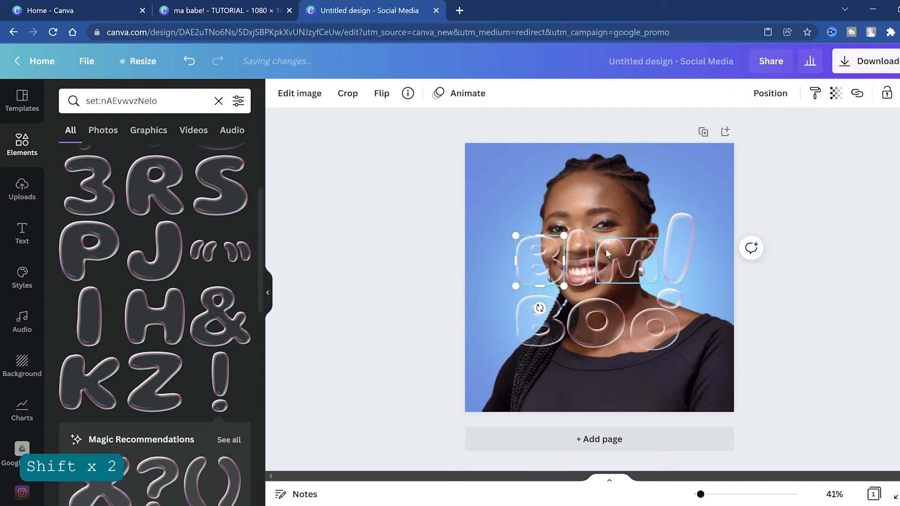
left_click(623, 257, "shift")
left_click(602, 331, "shift")
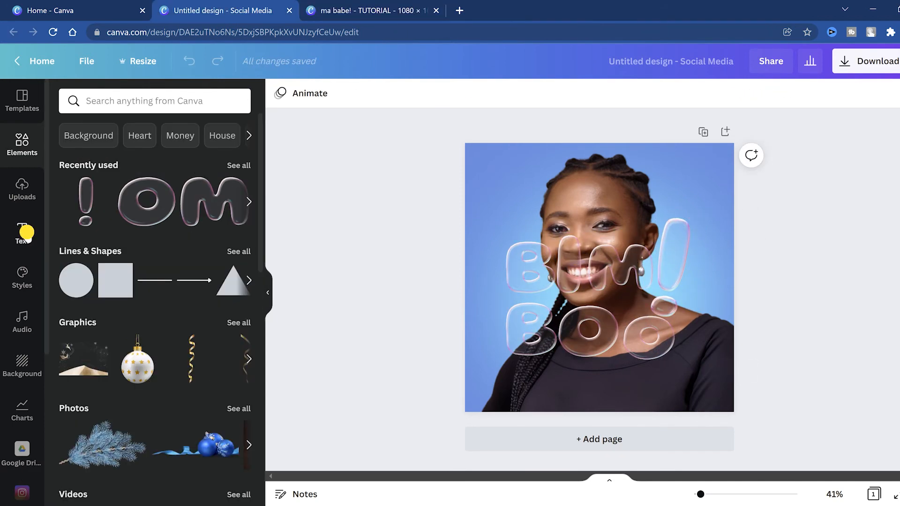
Add a subheading text box and place it centred beneath the bubble lettering, over the woman's black top
left_click(27, 232)
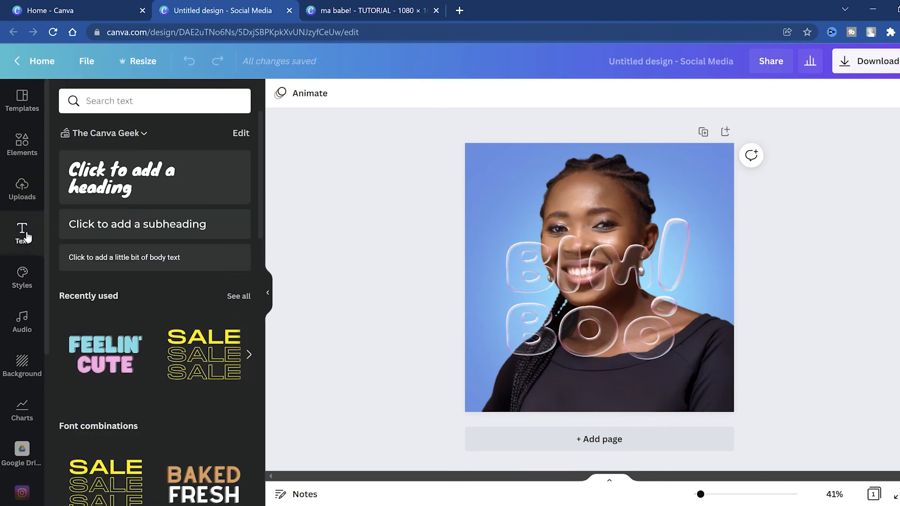
left_click(160, 232)
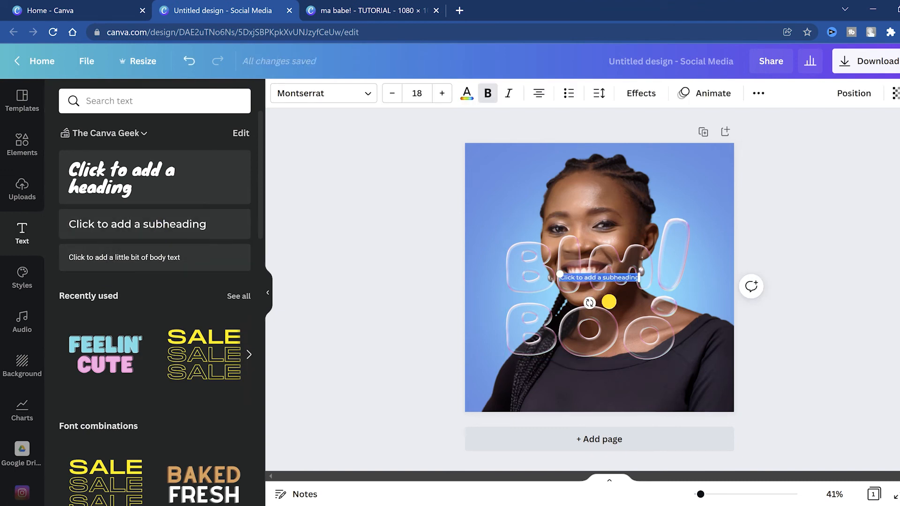
left_click_drag(608, 301, 607, 406)
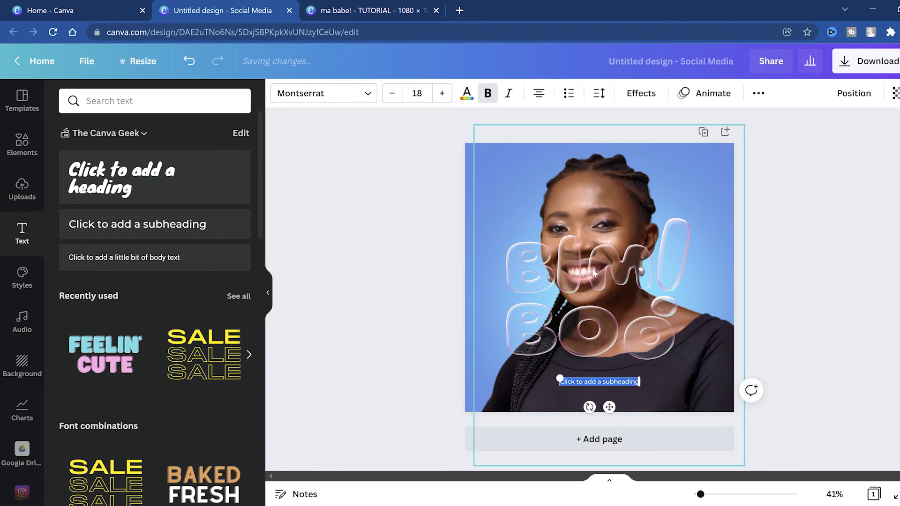
Widen the subheading's letter spacing and replace its placeholder text with "MY WONDERFUL BABE"
left_click(598, 94)
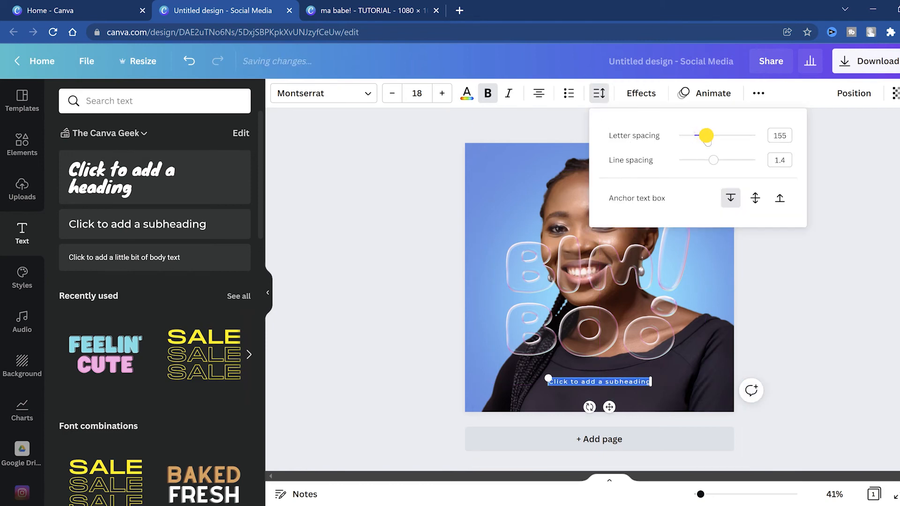
left_click(589, 381)
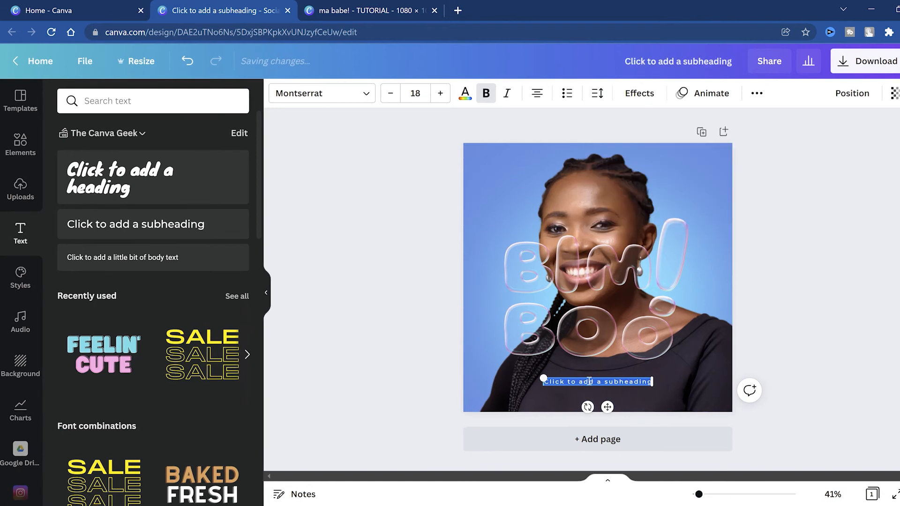
key("shift")
type("MY WO")
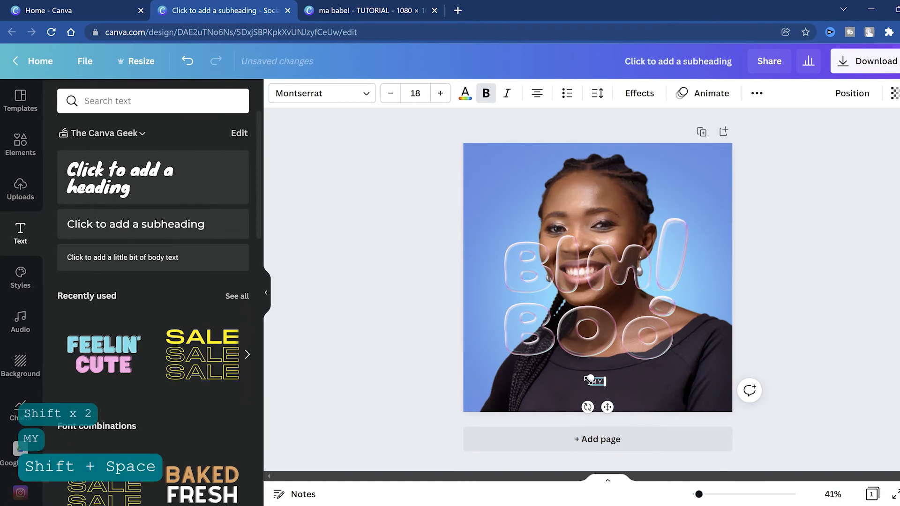
type("NDERFUL BABE")
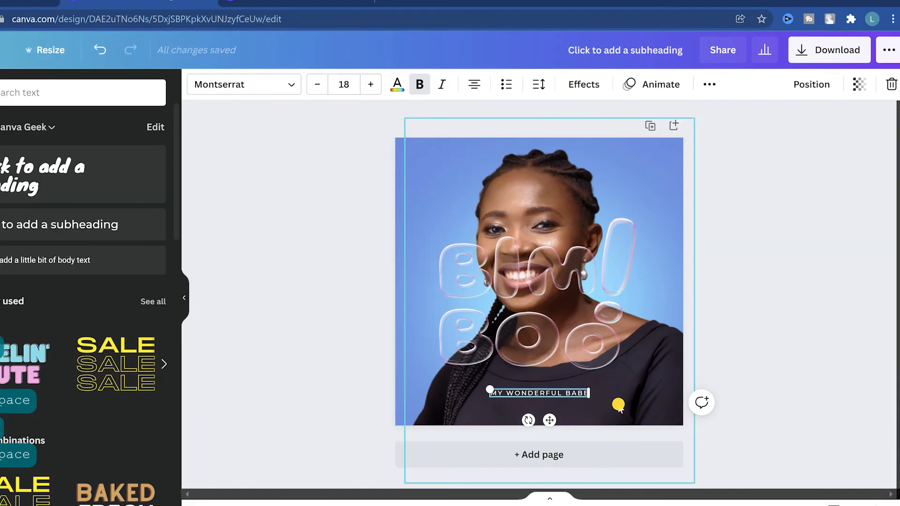
Set the subheading's transparency to 64, move it up slightly beneath the bubble lettering, and deselect it
left_click(858, 85)
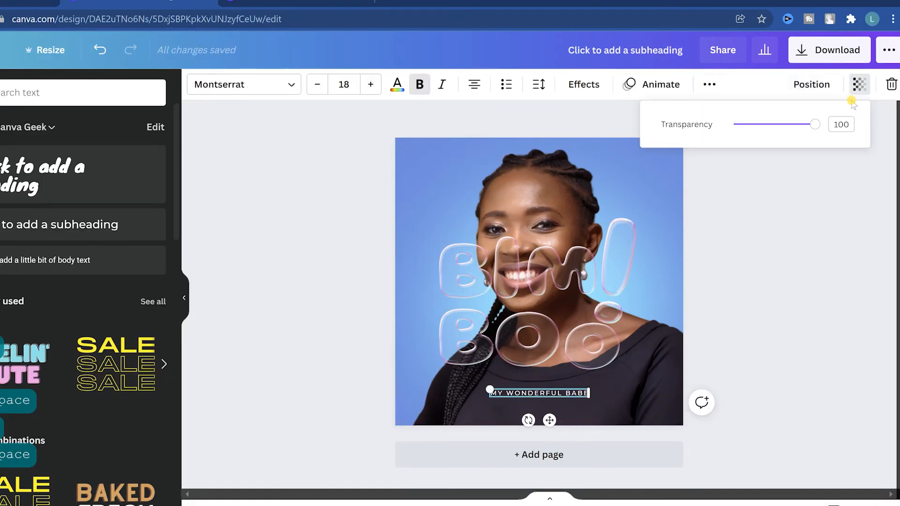
left_click_drag(815, 129, 791, 130)
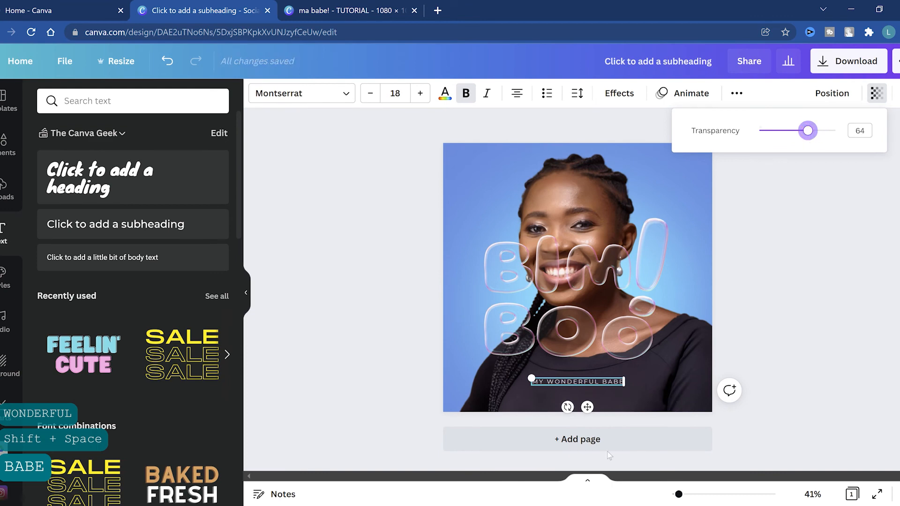
left_click(584, 403)
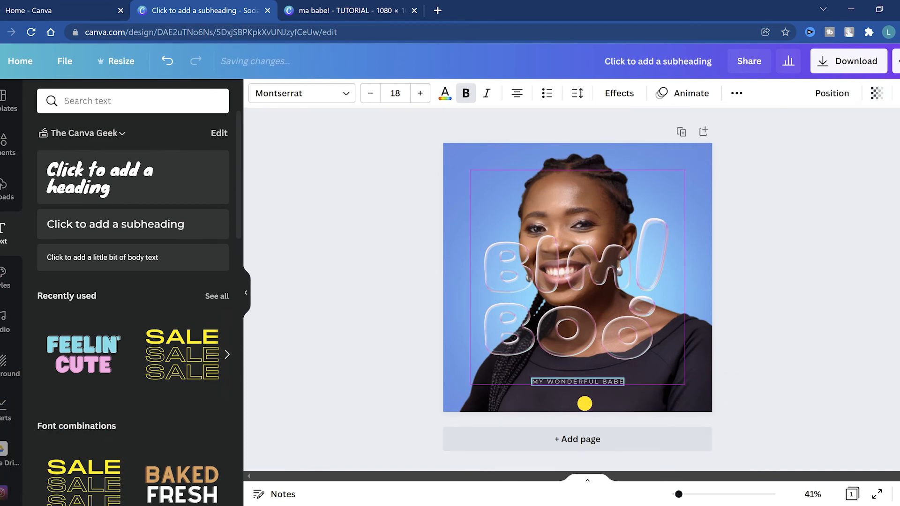
left_click(813, 273)
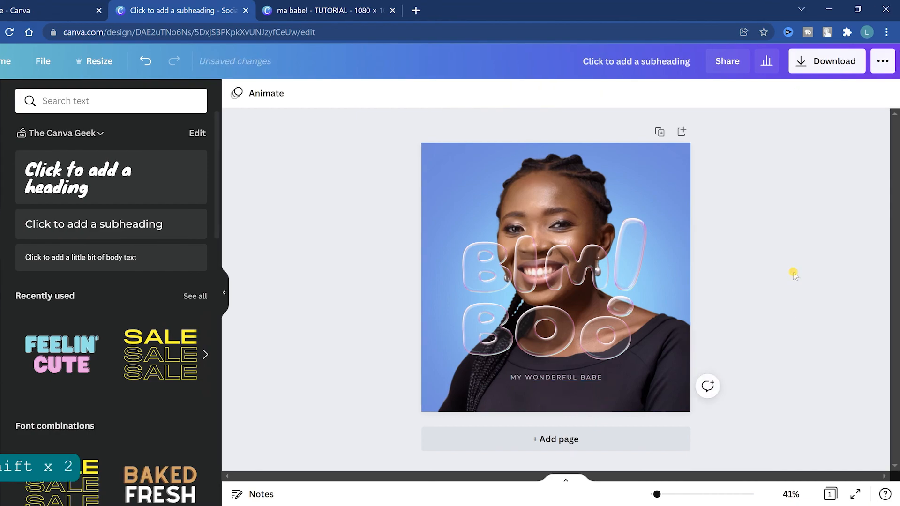